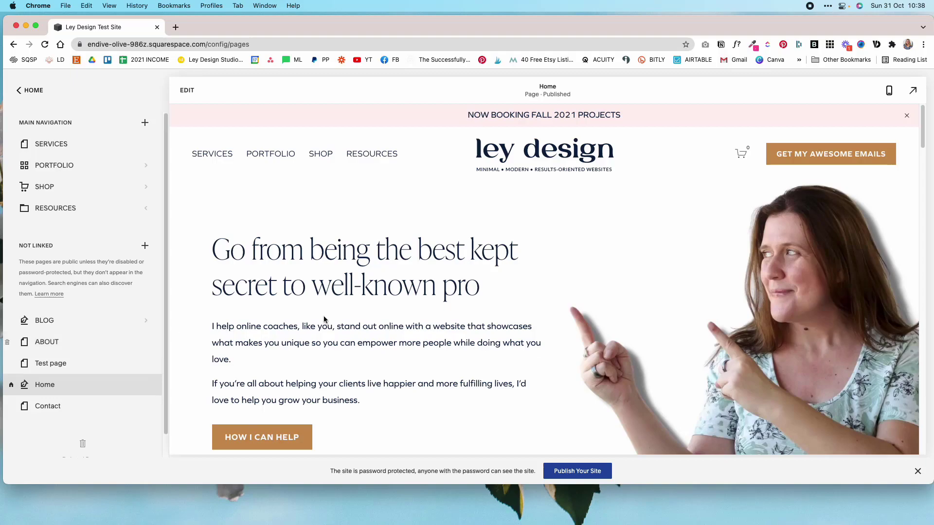
Open the Blog page from the Resources group of site pages
scroll(349, 323, "down", 5)
scroll(349, 323, "up", 5)
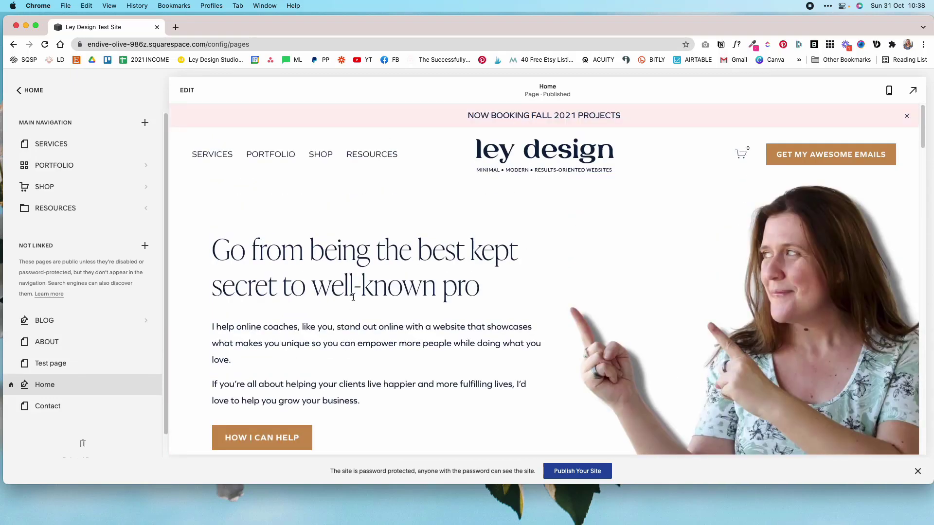
scroll(359, 285, "down", 10)
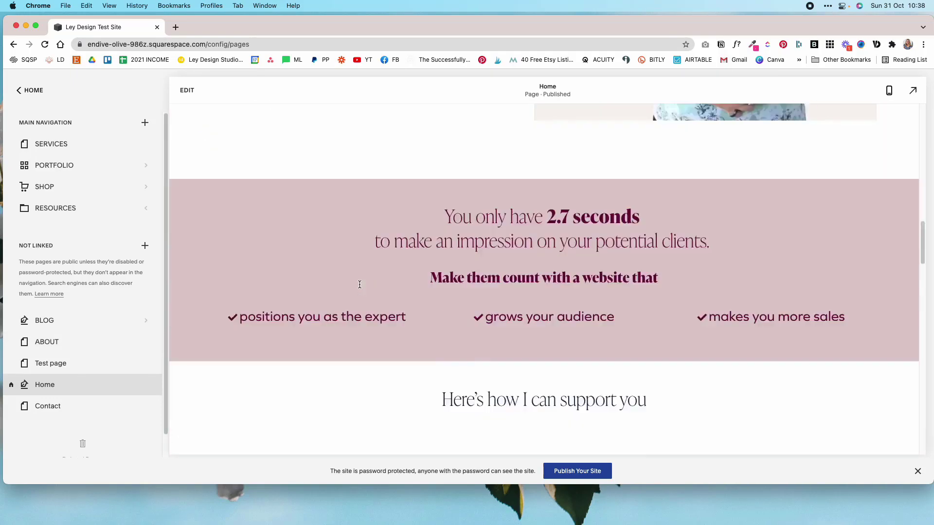
scroll(359, 284, "down", 5)
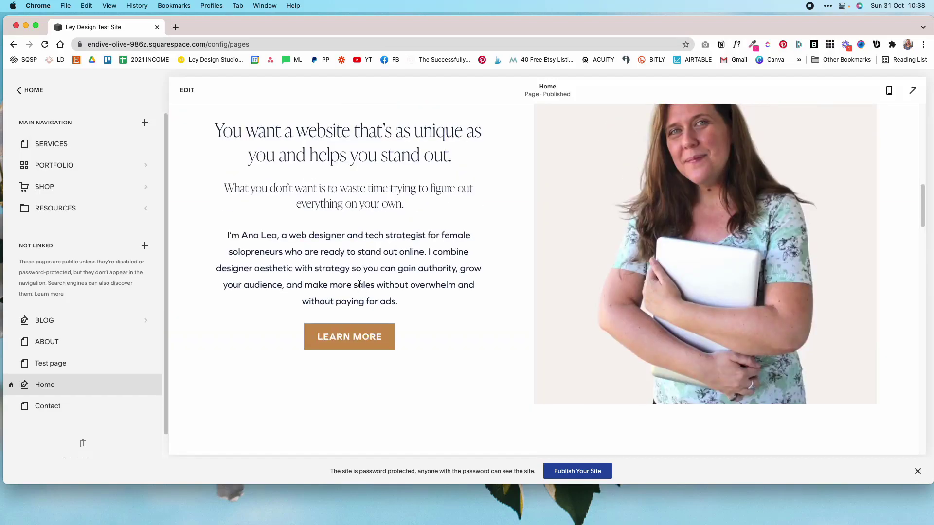
scroll(360, 286, "up", 1)
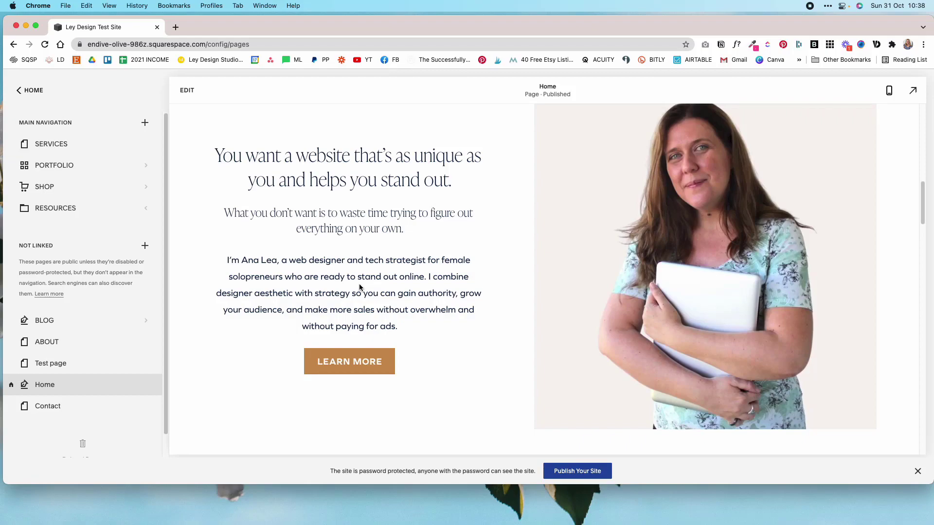
scroll(405, 292, "up", 8)
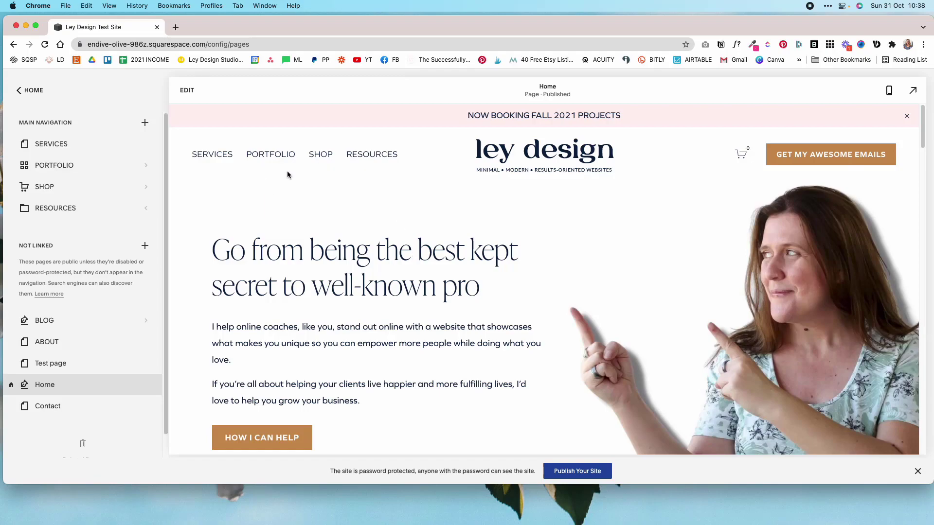
mouse_move(368, 156)
left_click(366, 175)
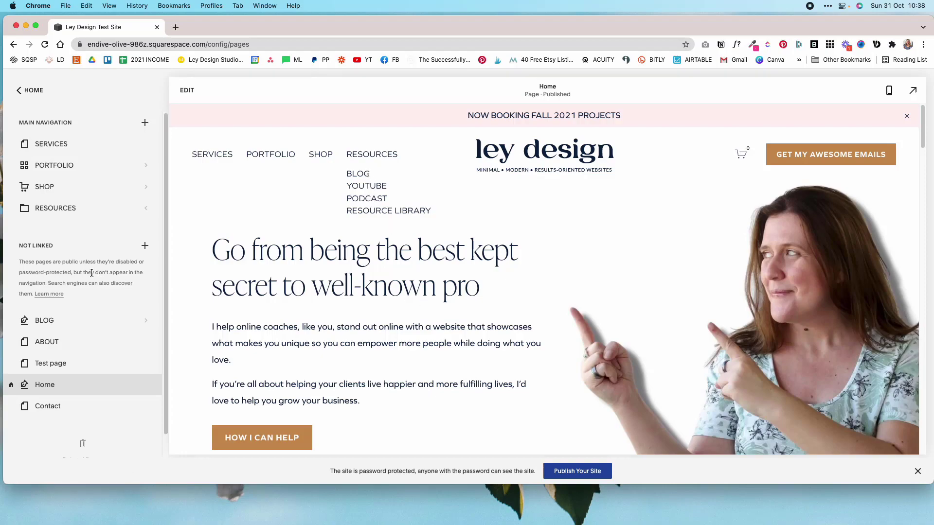
left_click(69, 319)
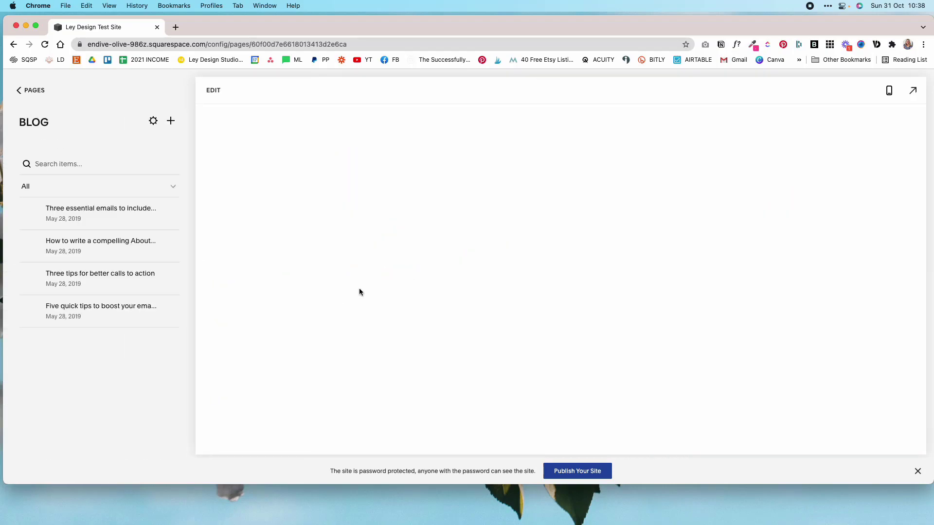
Open the 'Three essential emails' post and change its address path to 'podcast' to show the 404
scroll(591, 246, "down", 5)
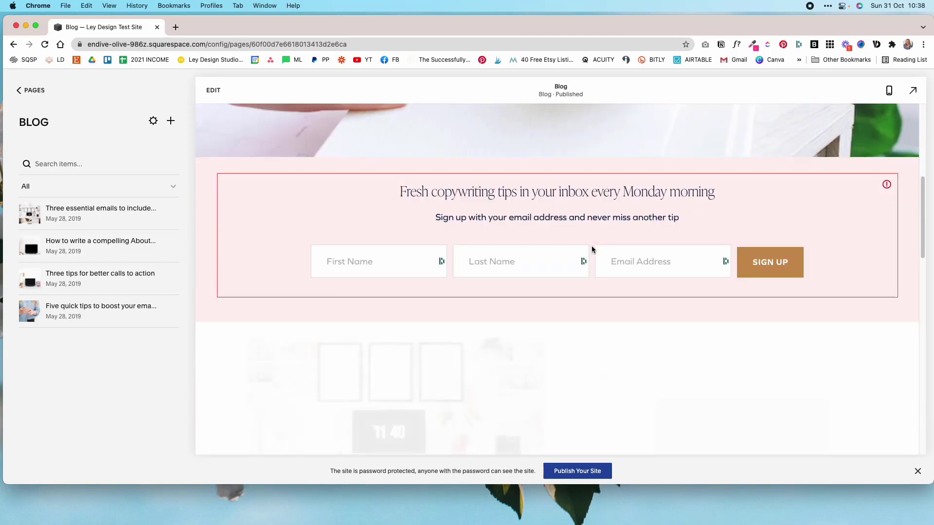
left_click(101, 213)
left_click_drag(207, 44, 389, 52)
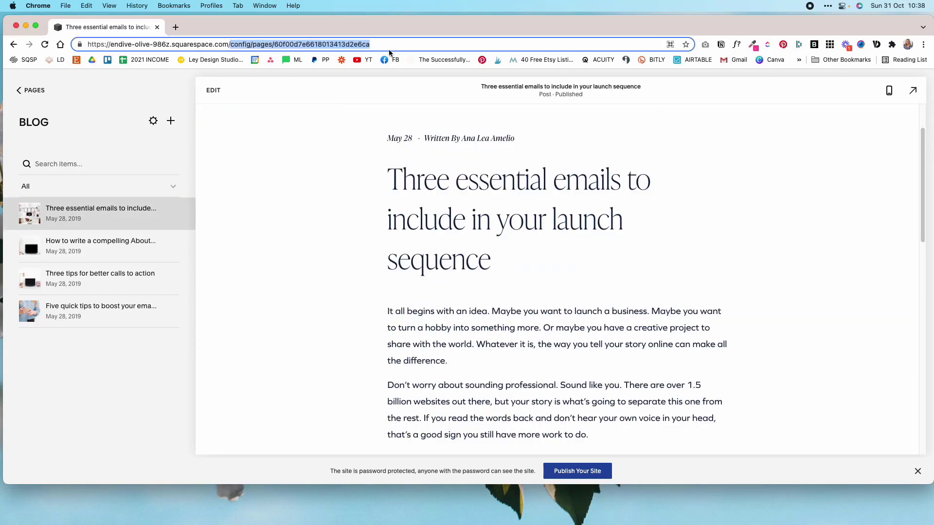
type("podcaa")
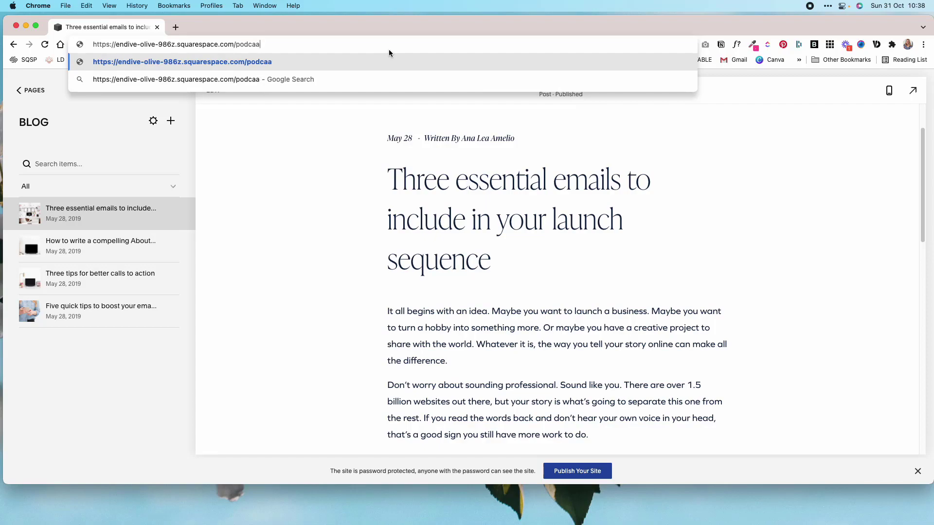
key("BackSpace")
type("st")
key("Return")
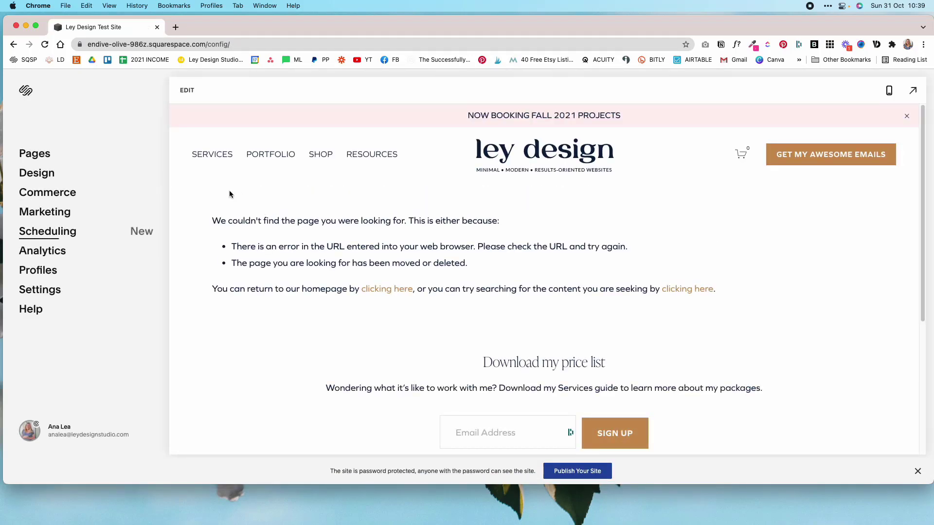
left_click_drag(186, 196, 695, 320)
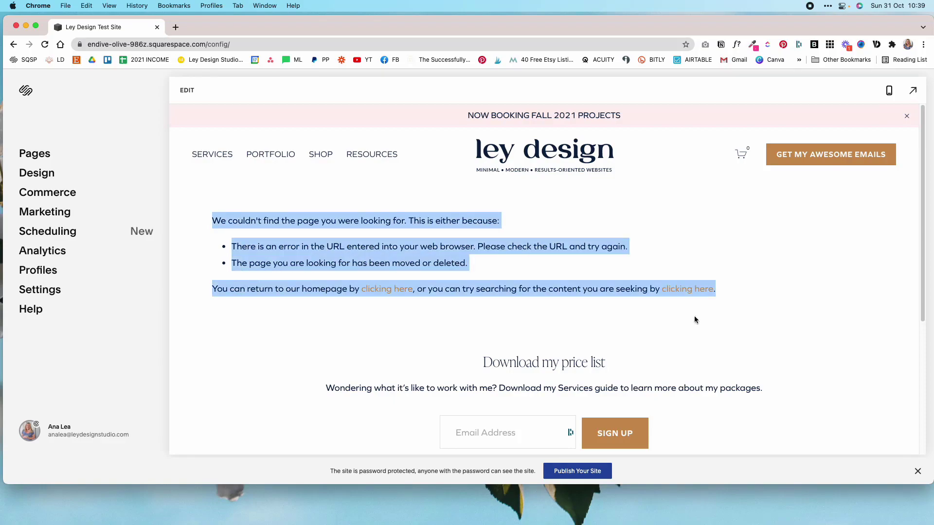
left_click(749, 309)
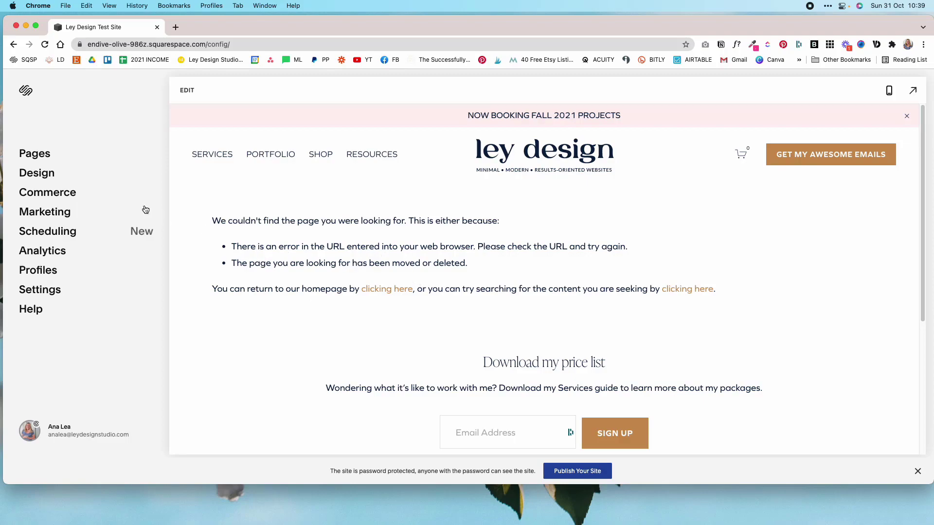
Add a blank page under Not Linked and name it 'Custom 404 Page'
left_click(47, 153)
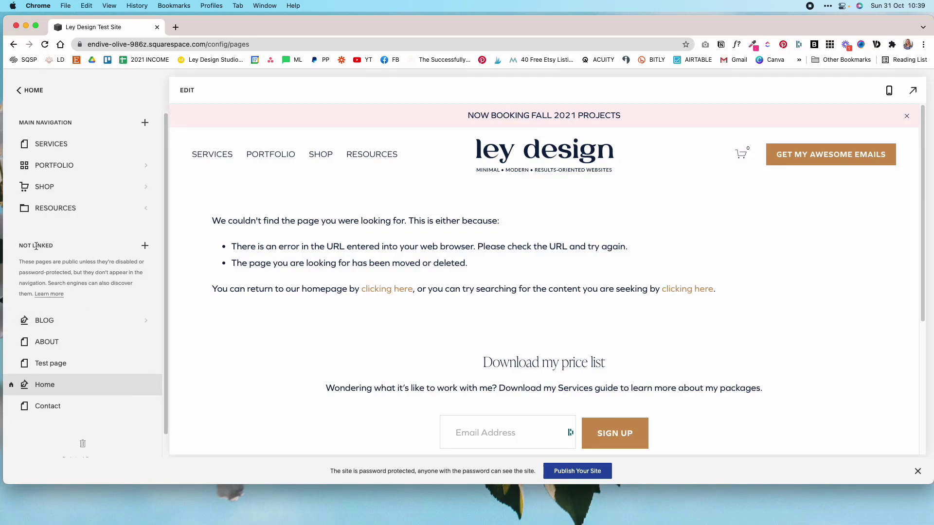
left_click_drag(18, 250, 66, 249)
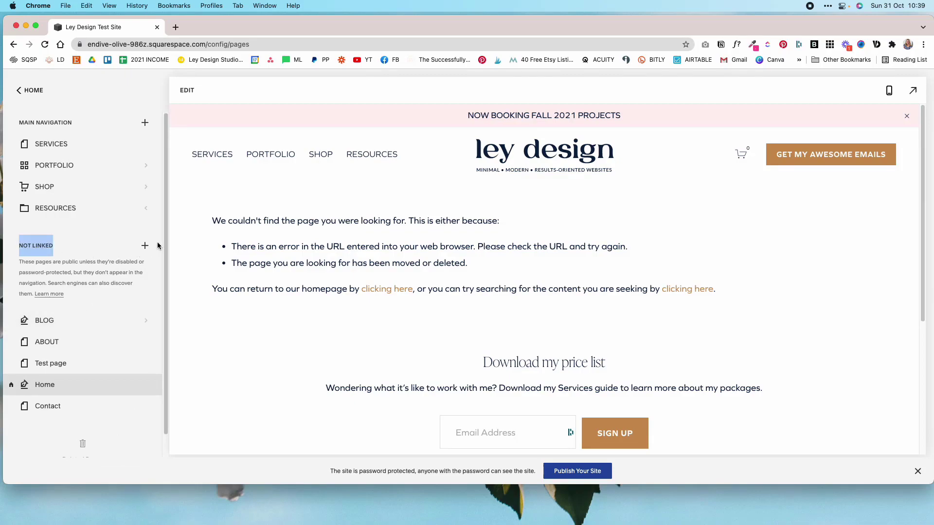
left_click(146, 246)
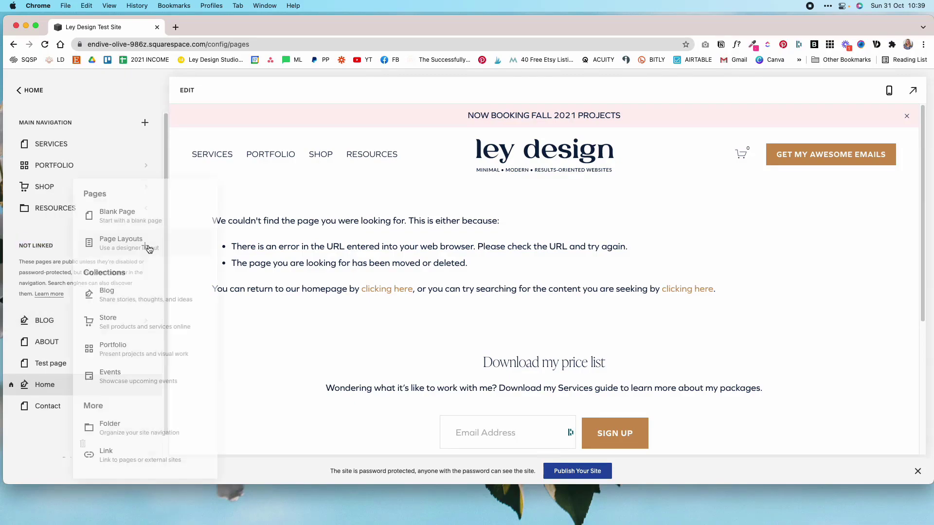
left_click(141, 220)
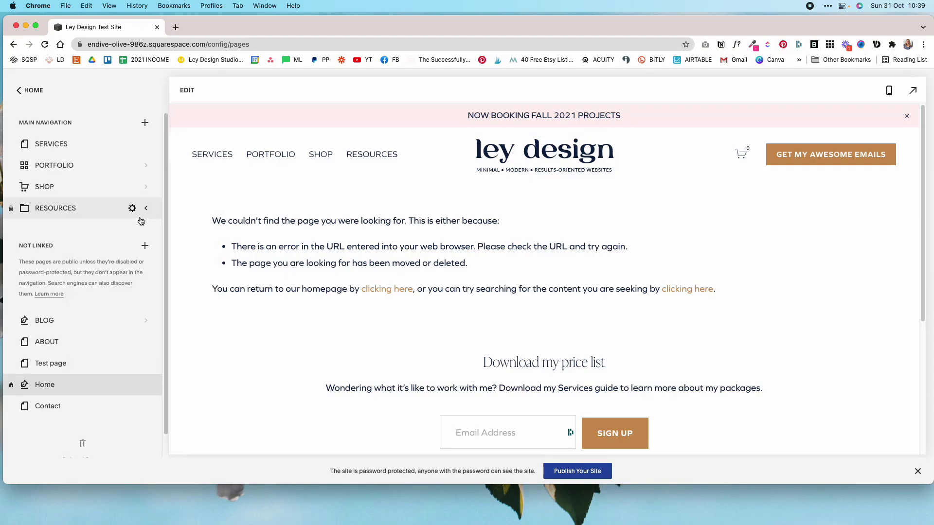
type("Custom")
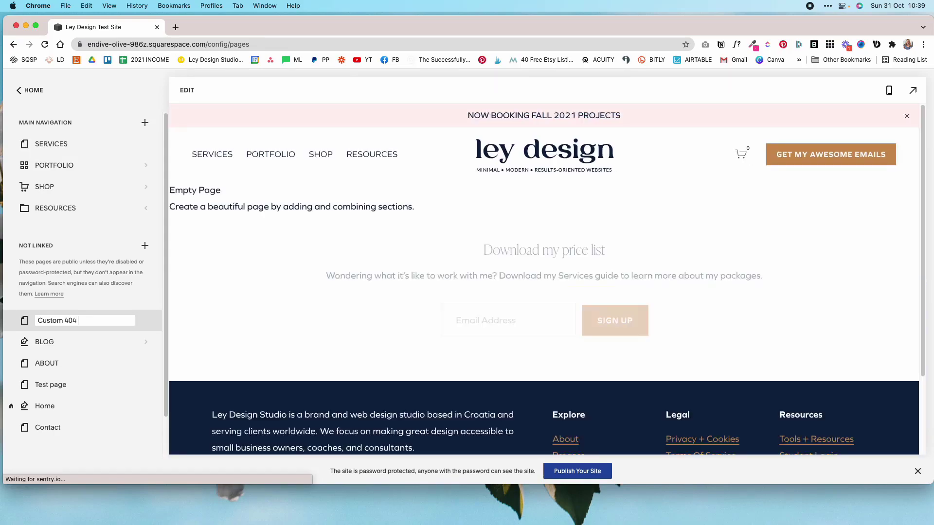
type("404 Page")
key("Return")
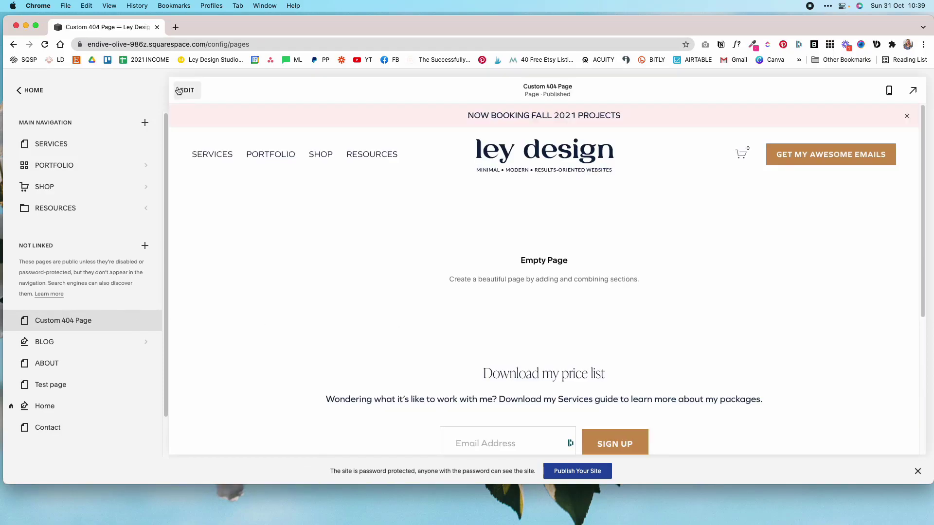
Add a blank section with an empty text block to the Custom 404 Page
left_click(198, 96)
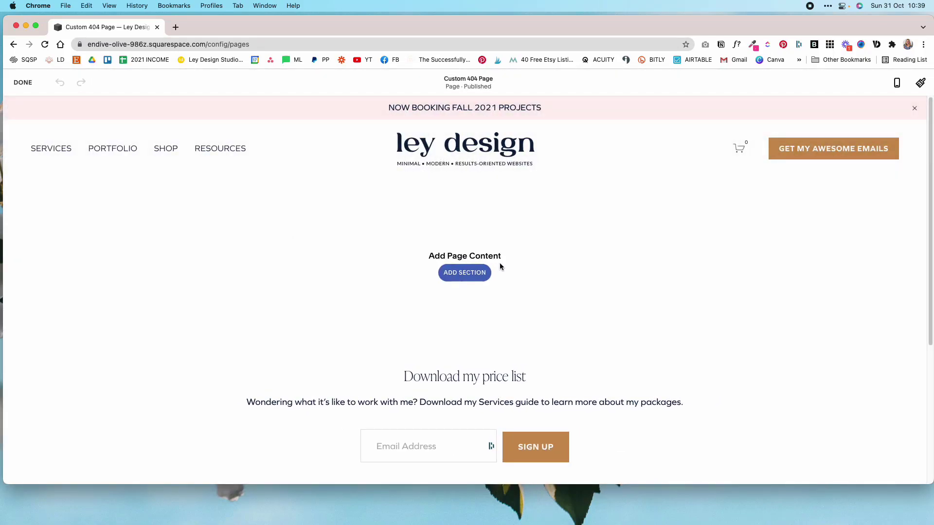
left_click(477, 272)
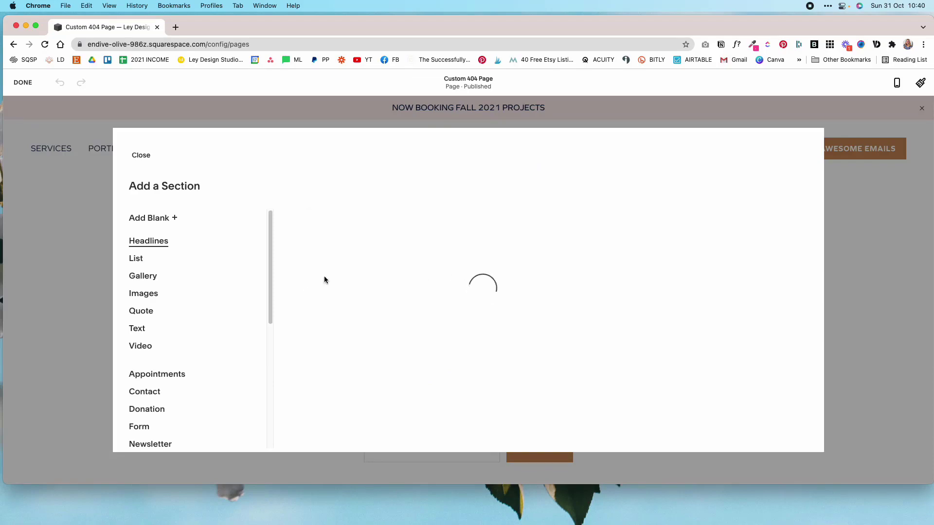
left_click(152, 219)
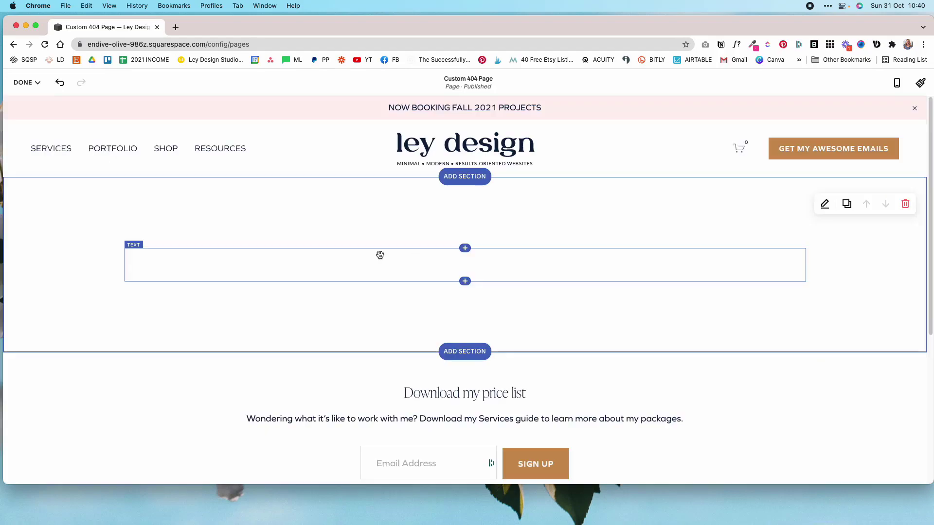
left_click(201, 263)
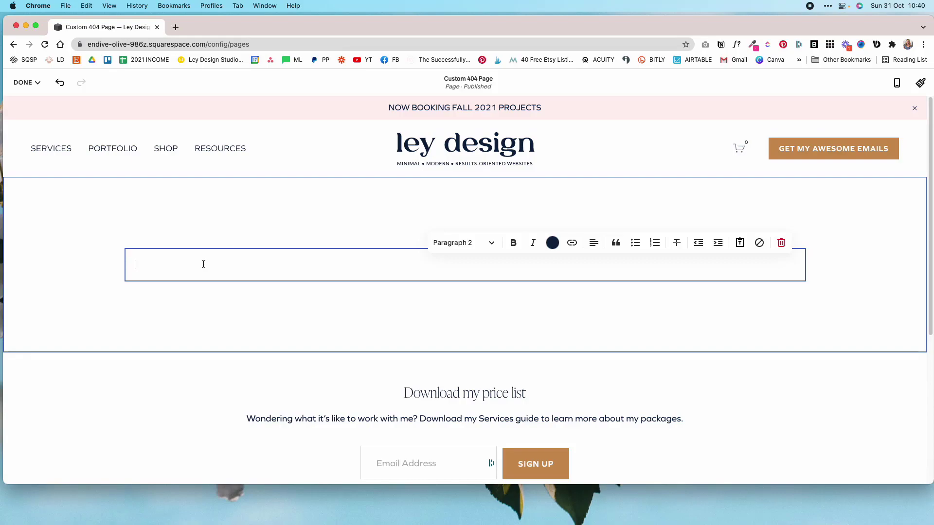
Type the Whoops apology text and split it into lines before 'My bad!' and 'Here's what you can do next:'
type("Whoops! It looks like the page you're looking for d")
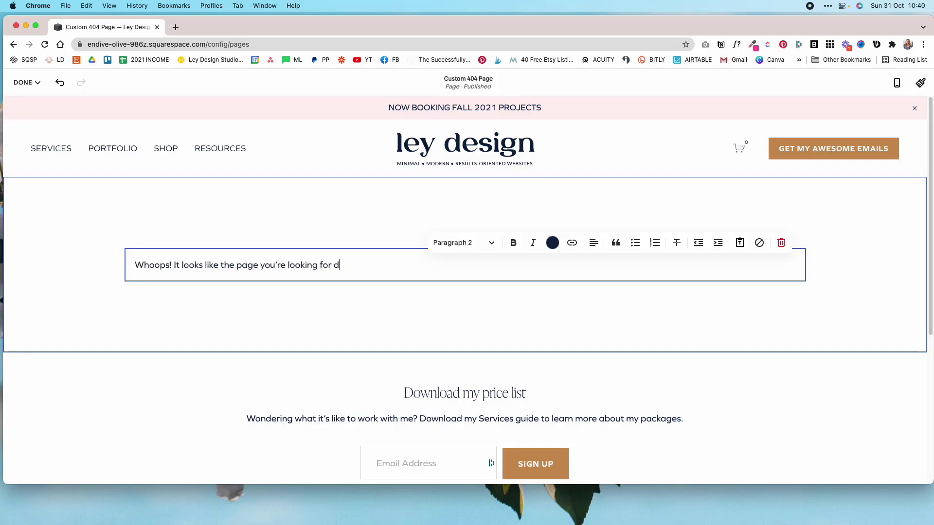
type("oesn't exist anymore (or it")
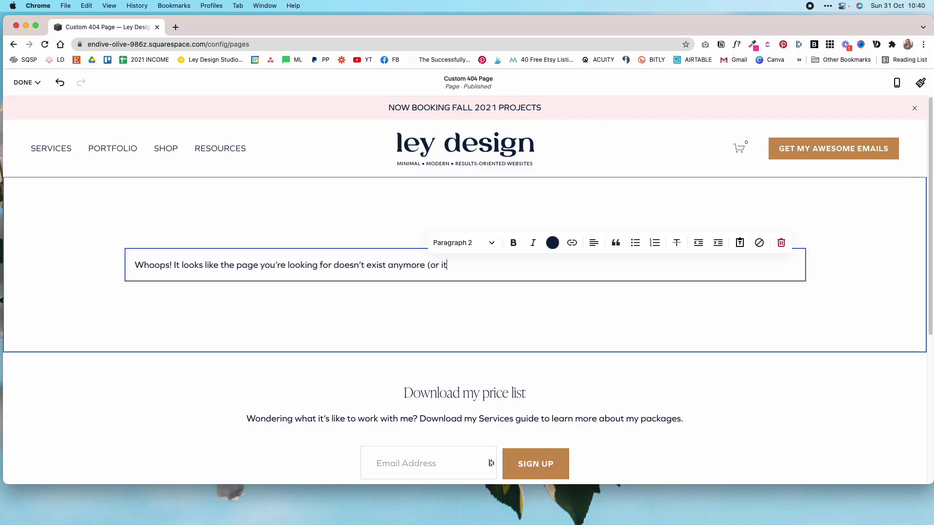
type(" never did!). My bad! Here's what you can do next:")
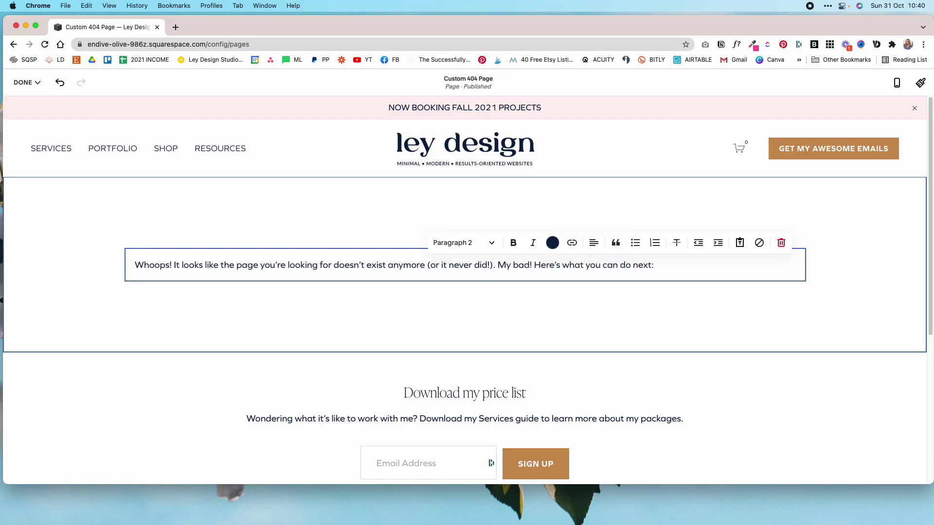
key("Return")
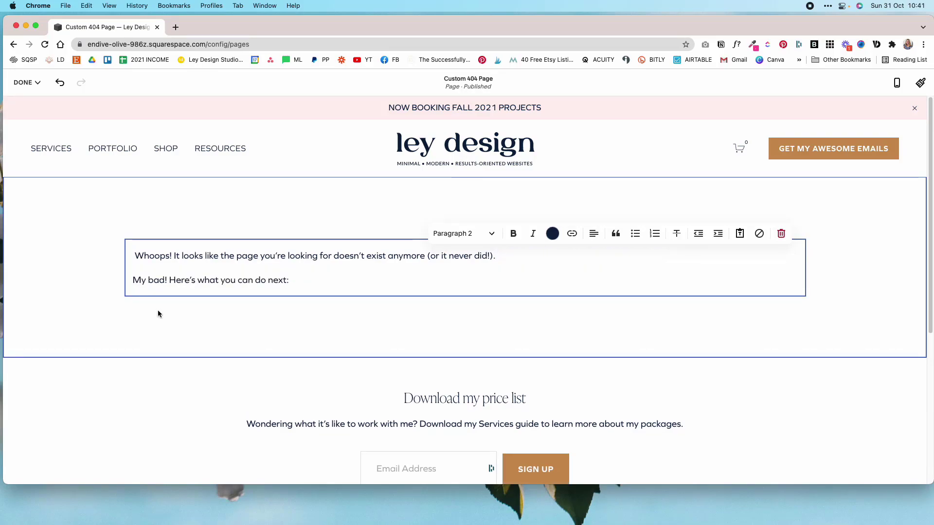
left_click(170, 280)
key("Return")
key("super+a")
Remove the stray space before Whoops and set the two lower lines to Paragraph 1
left_click(492, 234)
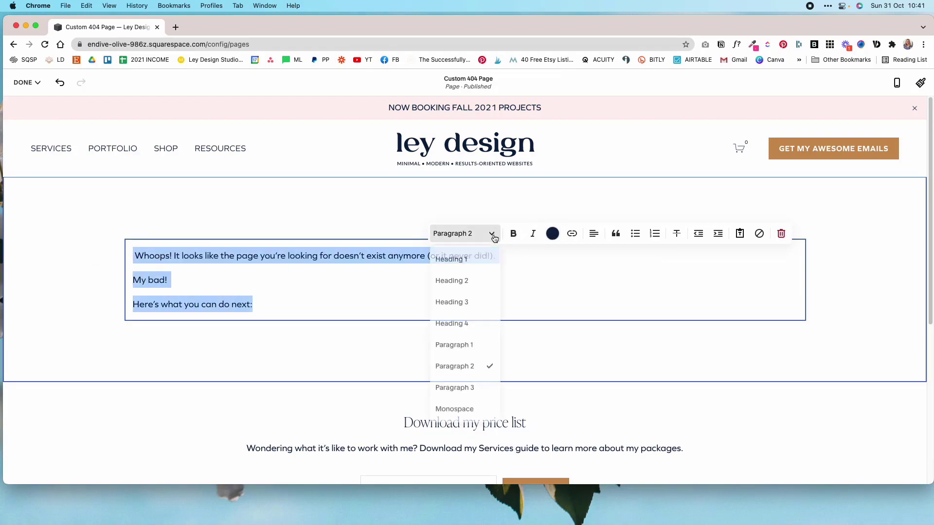
left_click(333, 264)
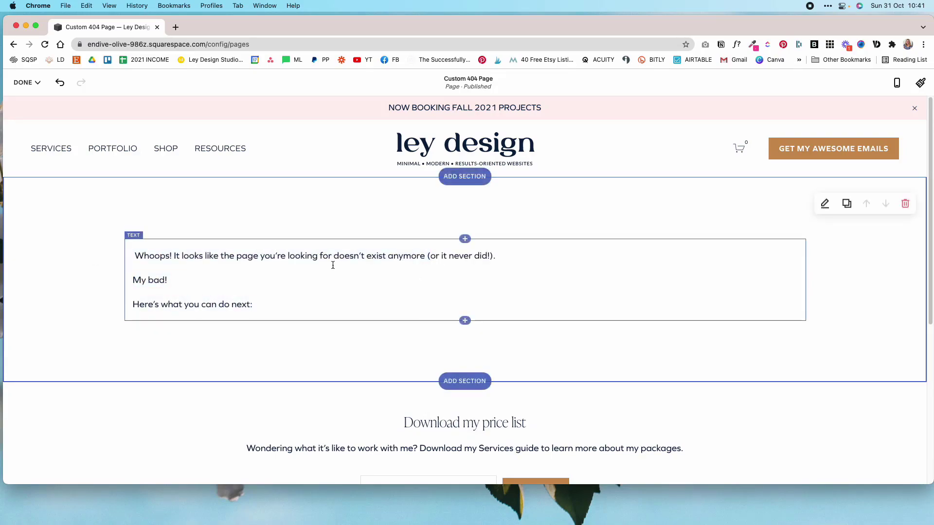
left_click_drag(498, 257, 136, 256)
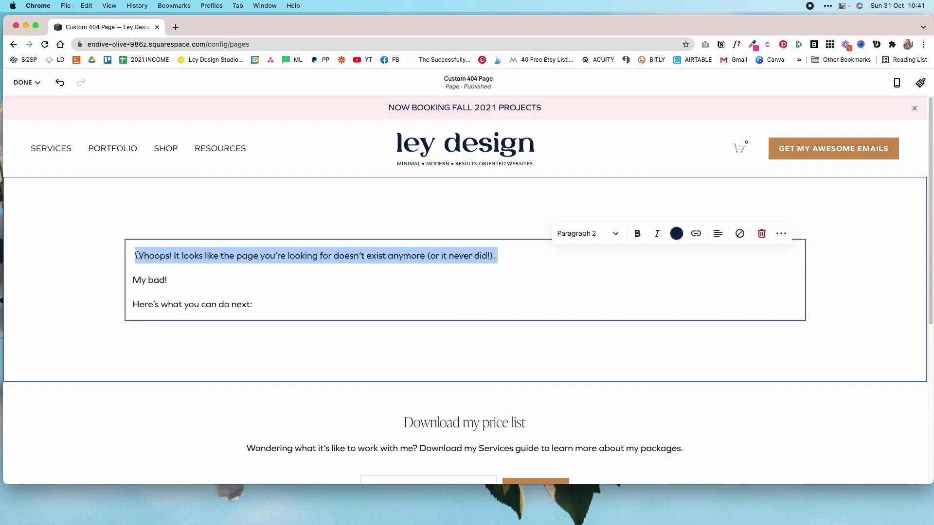
left_click(137, 256)
key("BackSpace")
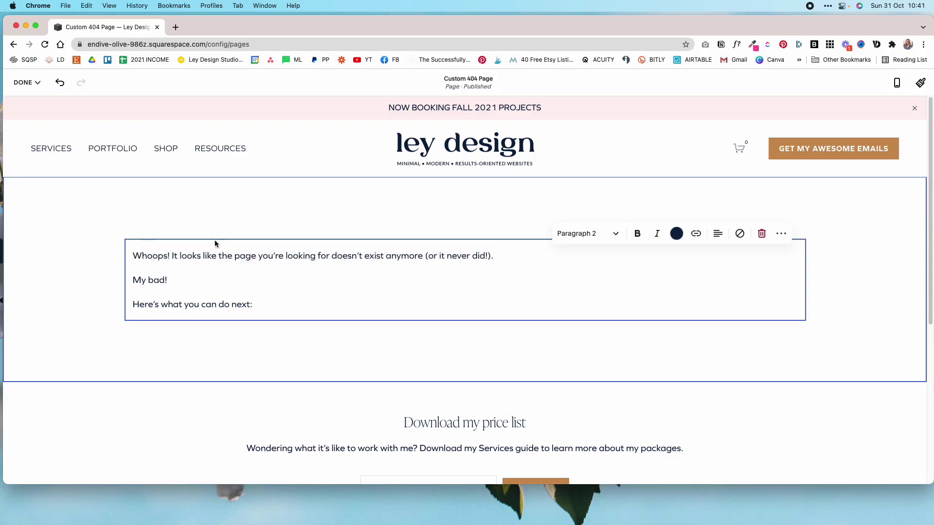
left_click_drag(494, 256, 132, 256)
left_click_drag(253, 320, 129, 298)
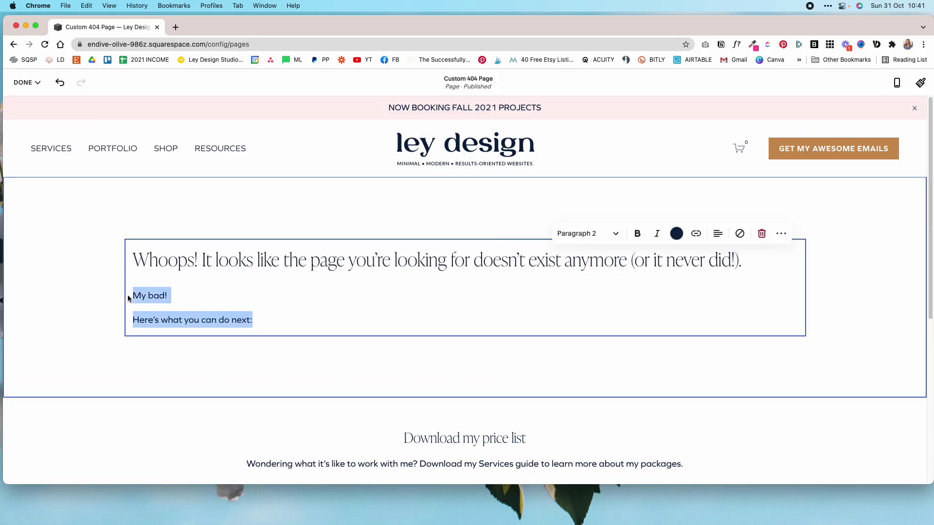
left_click(611, 234)
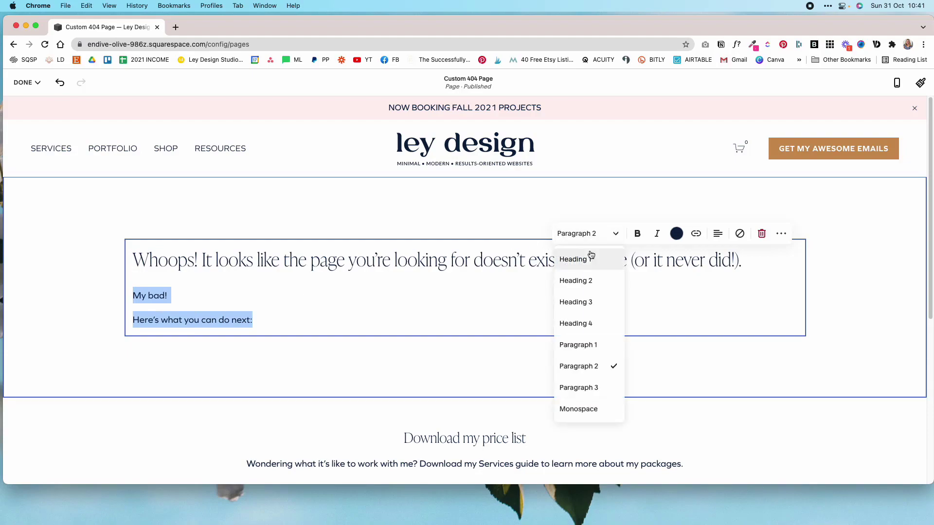
left_click(606, 342)
Centre all three lines of the apology text
left_click(330, 331)
key("super+a")
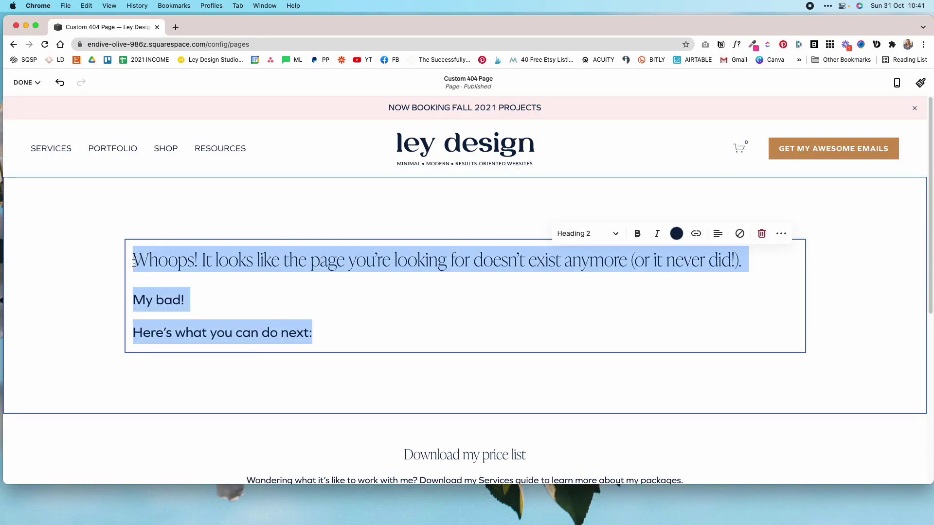
left_click(718, 234)
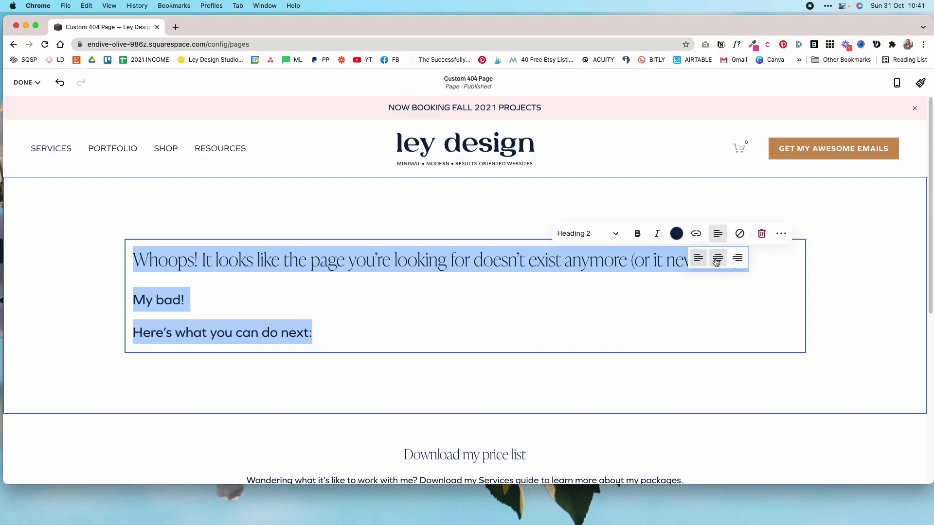
left_click(717, 257)
left_click(838, 284)
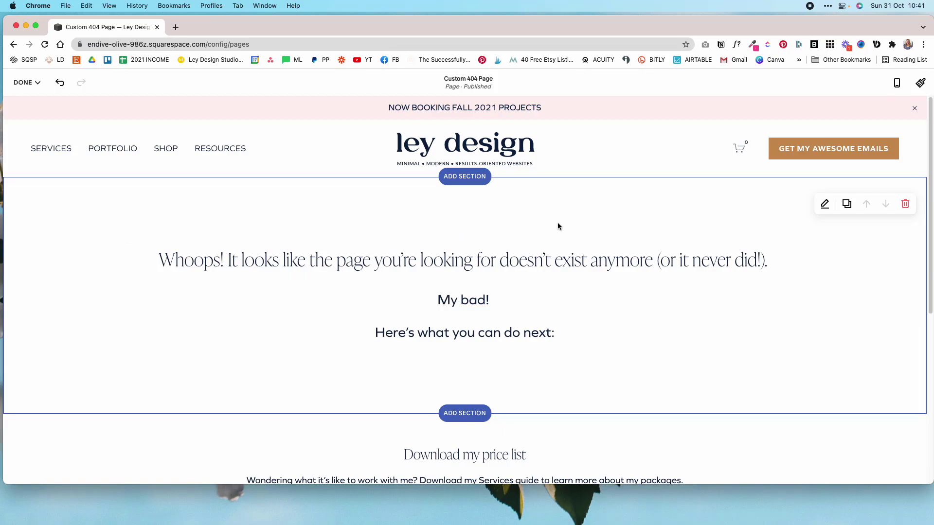
Insert a Search block below the text, keeping Quick Preview on and the Dark results theme
scroll(558, 224, "down", 3)
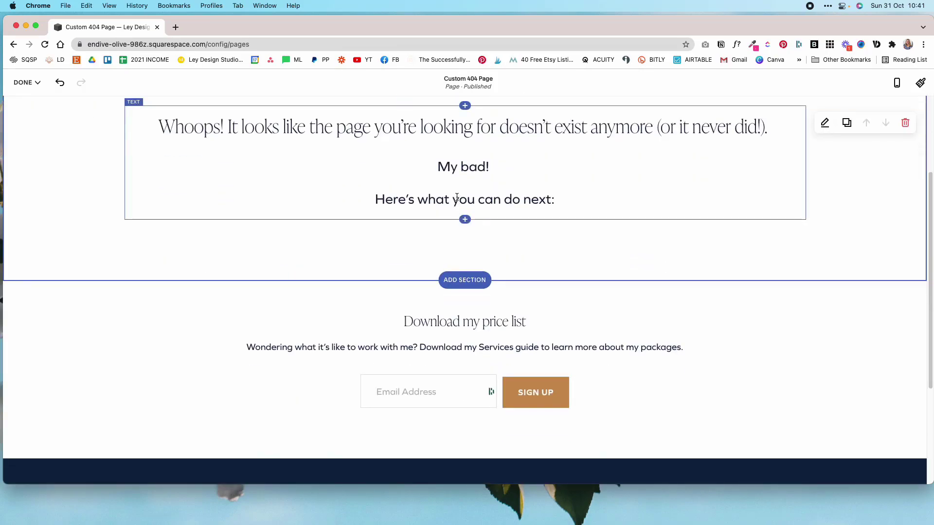
left_click(465, 219)
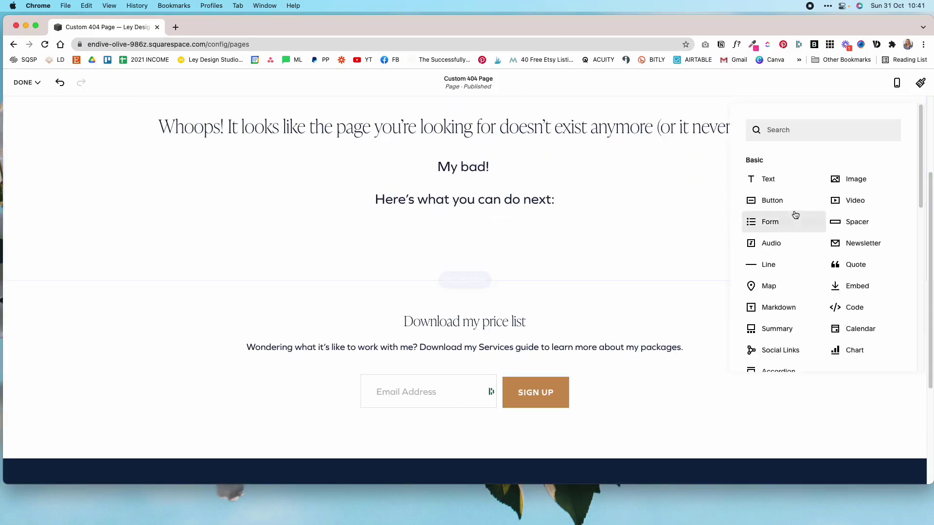
left_click(803, 135)
type("sea")
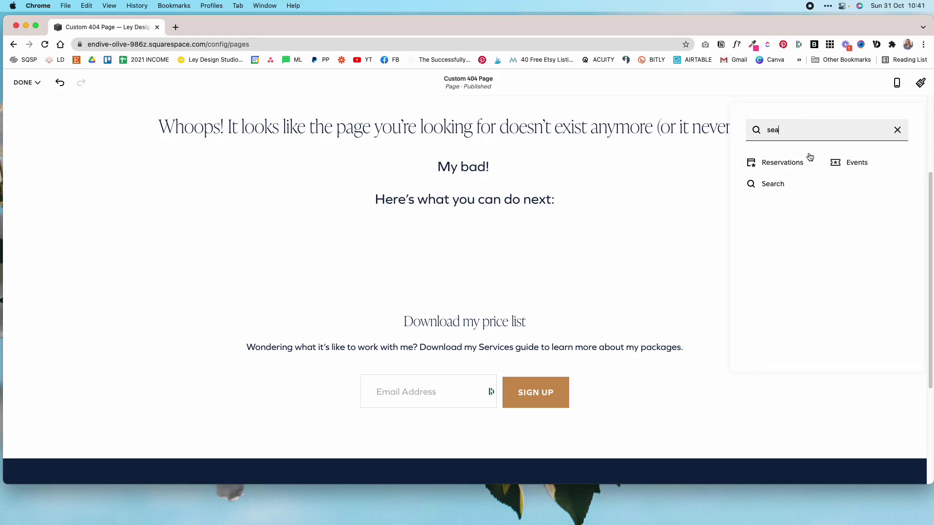
left_click(805, 183)
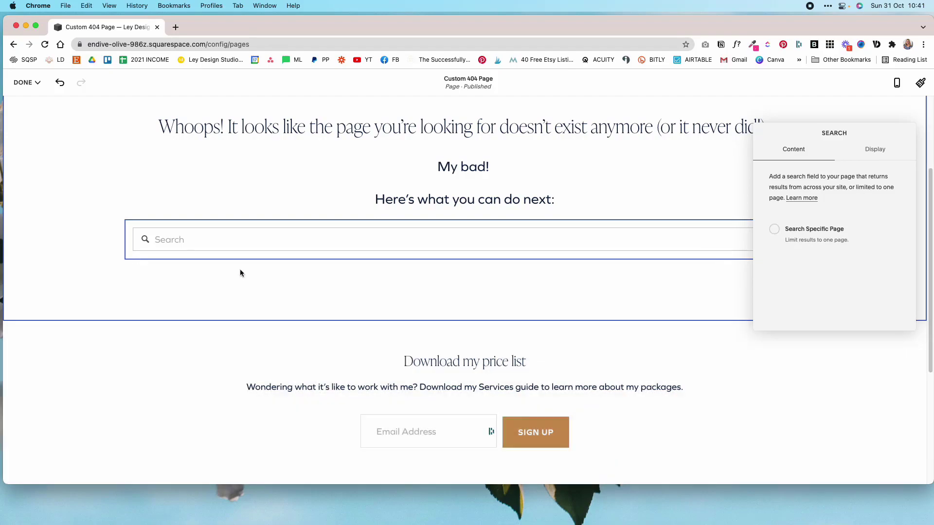
left_click(868, 147)
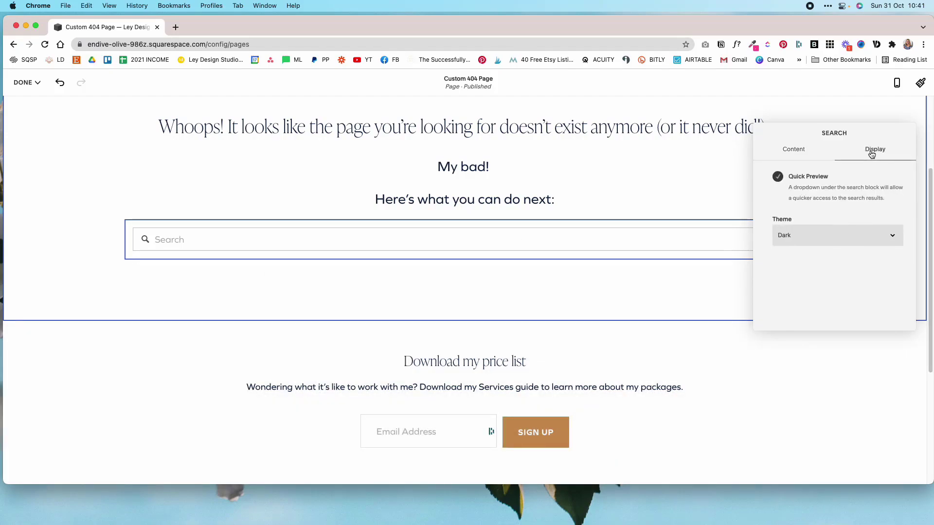
left_click(775, 177)
left_click(775, 177)
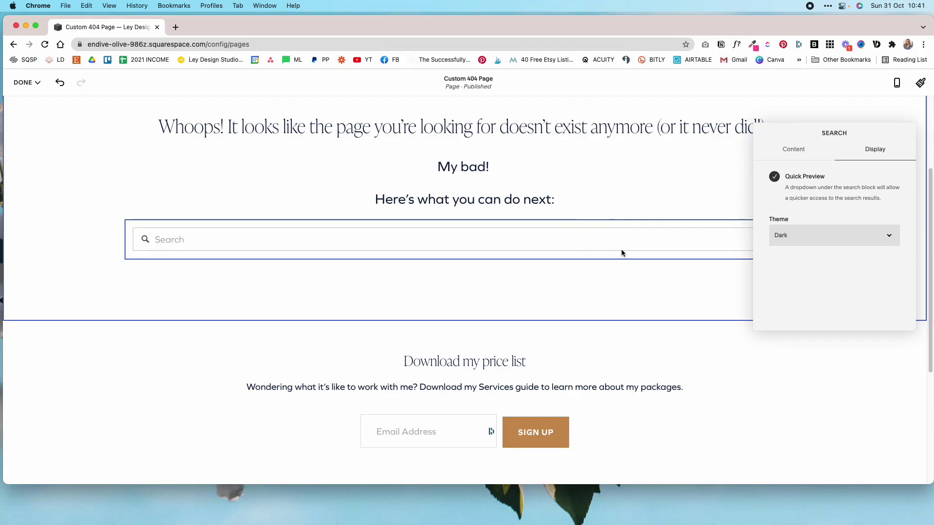
left_click(856, 237)
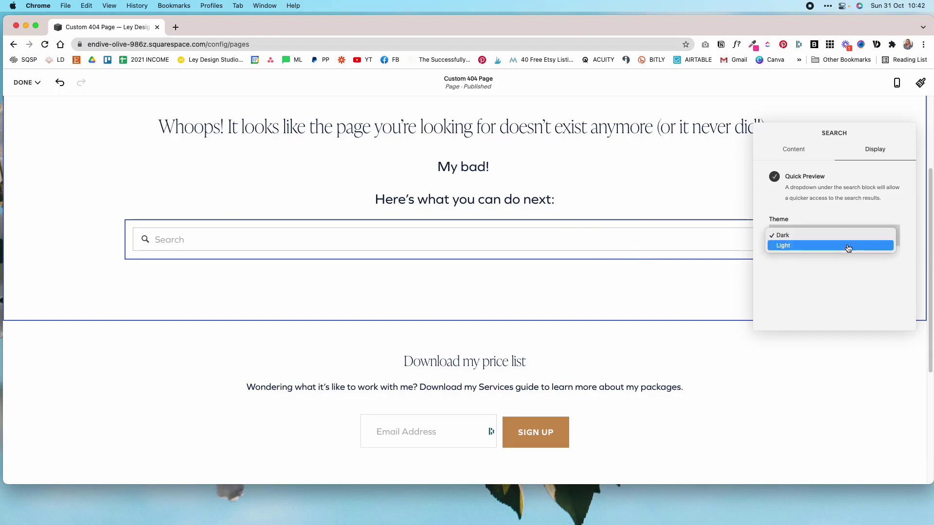
Keep the Dark theme for search results and add a text block below the search bar
left_click(557, 277)
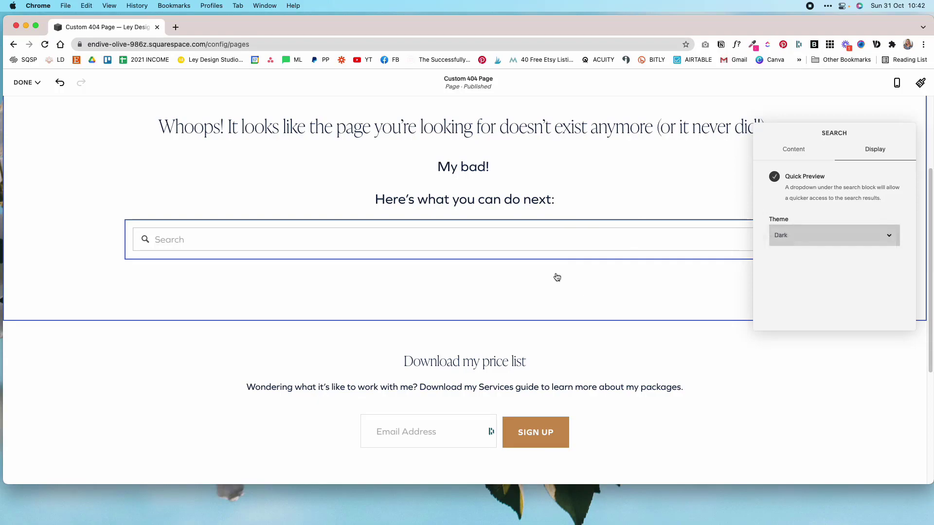
left_click(556, 237)
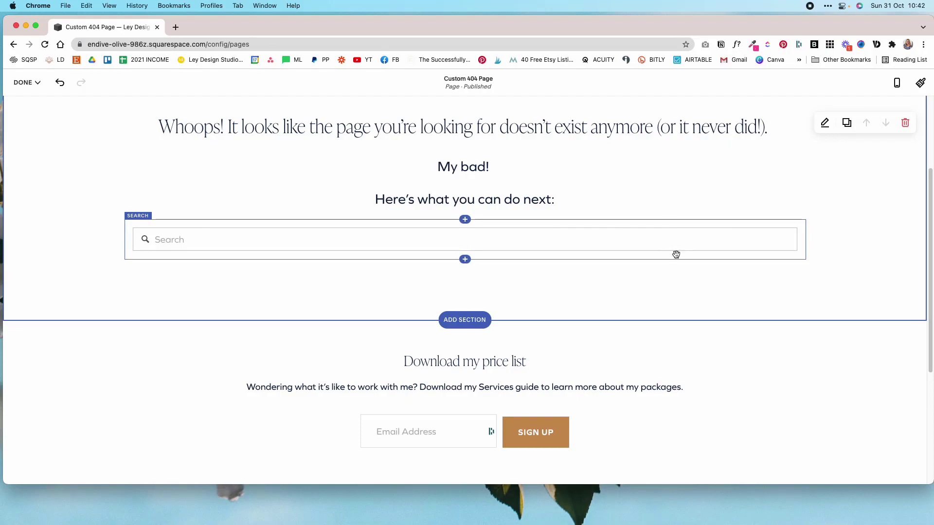
left_click(465, 259)
left_click(463, 259)
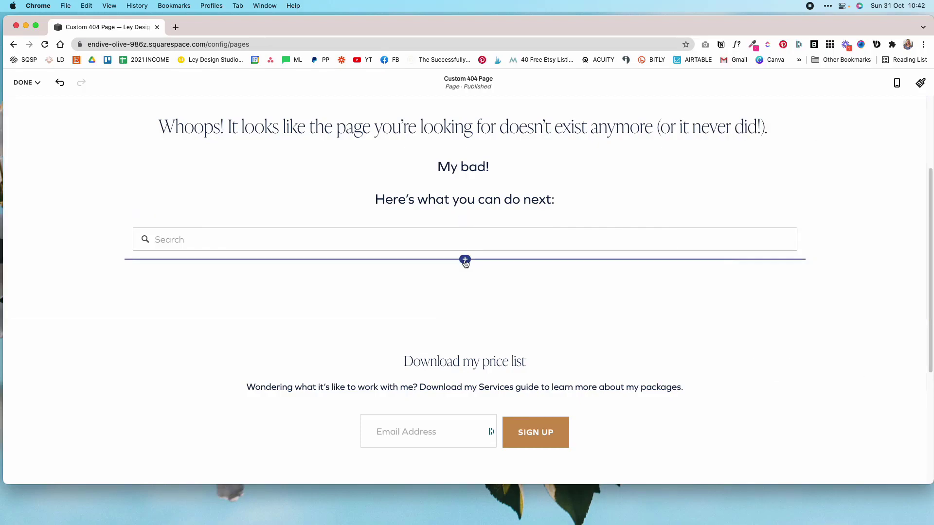
left_click(465, 259)
left_click(760, 200)
Type 'Or You Can Read The Blog:' and make it a Heading 2
type("Or")
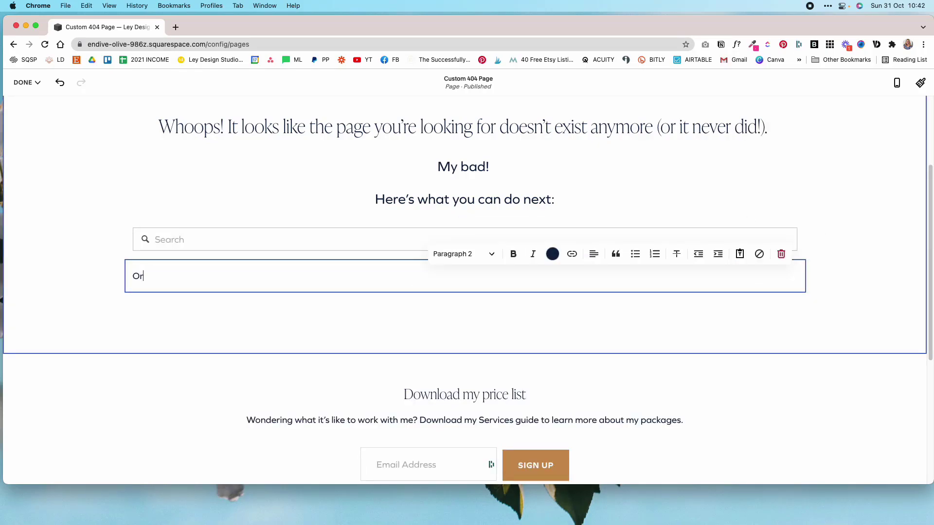
type(", Read The Blog:")
left_click(147, 276)
key("BackSpace")
key("BackSpace")
type("You Can")
left_click_drag(246, 276, 133, 276)
left_click(492, 254)
left_click(479, 299)
left_click(383, 317)
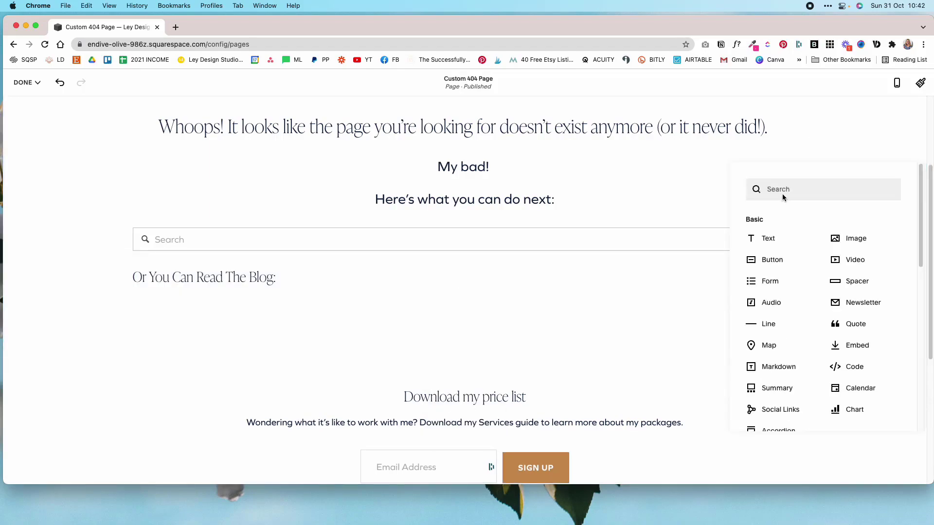
Insert a Summary block for the blog with Primary Metadata set to None
left_click(782, 189)
type("suma")
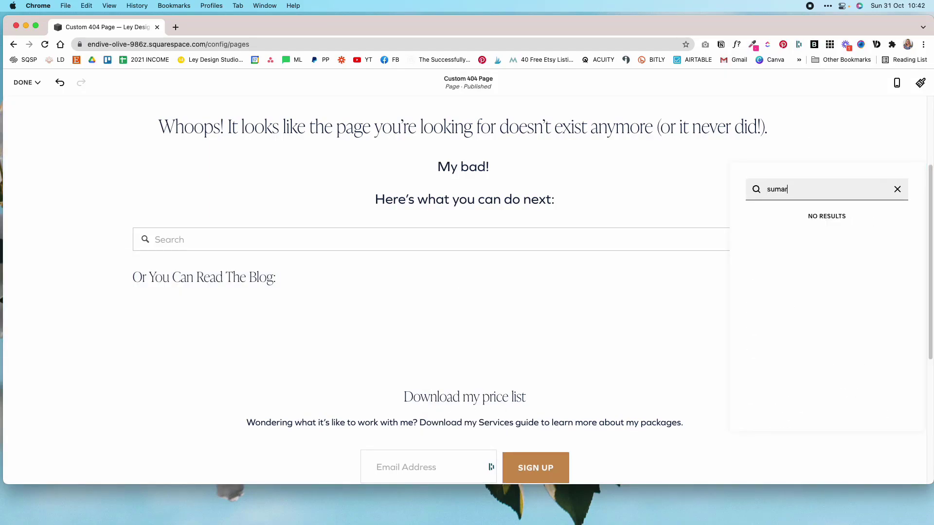
type("r")
key("BackSpace")
key("BackSpace")
left_click(780, 215)
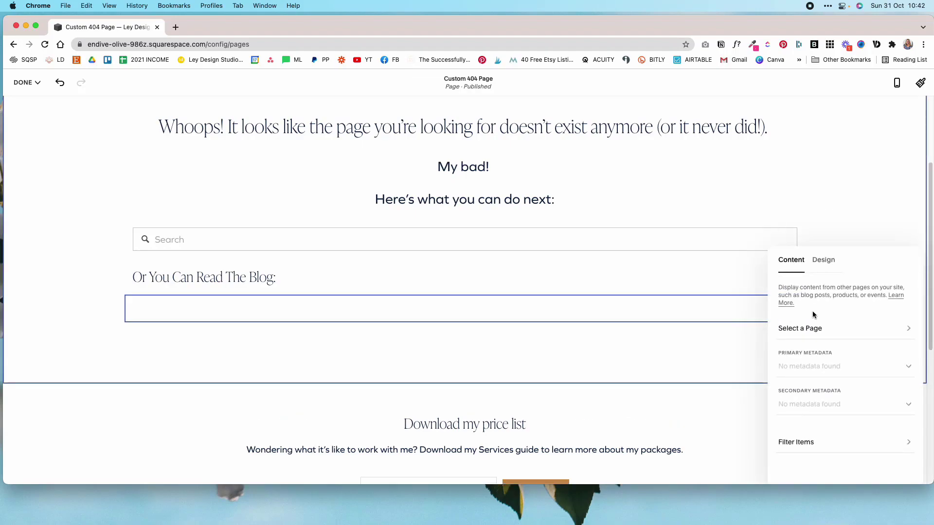
left_click(820, 327)
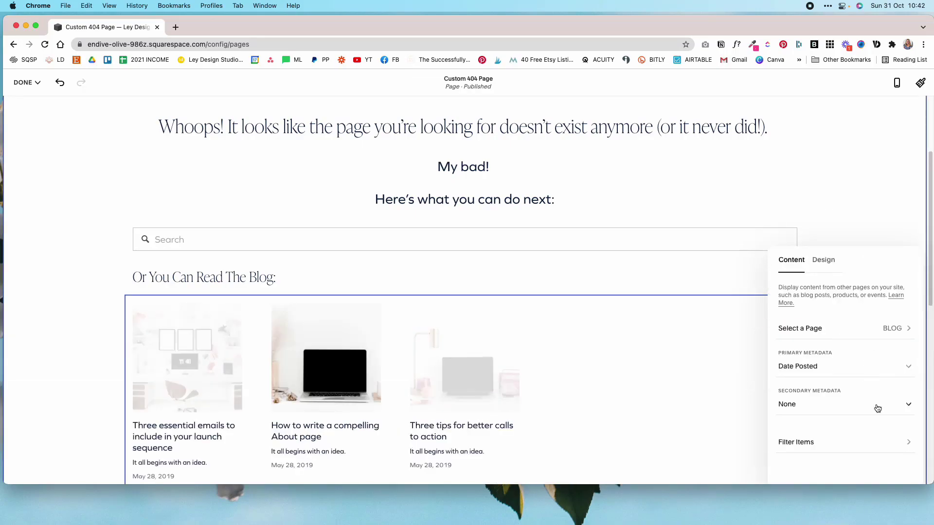
scroll(546, 402, "down", 3)
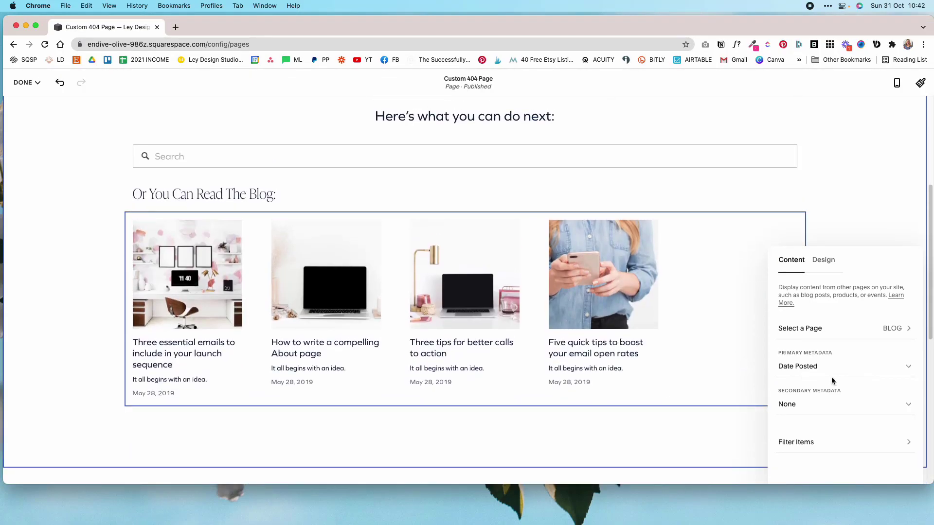
left_click(845, 373)
left_click(847, 336)
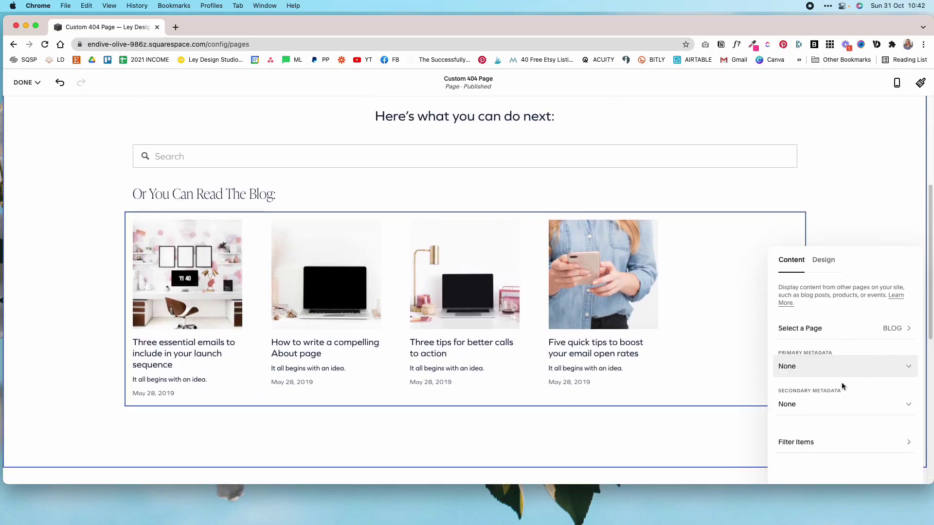
Switch the blog summary to a 3-item Carousel, delete the 'Featured' header, and enable Read More links
left_click(824, 260)
left_click(874, 319)
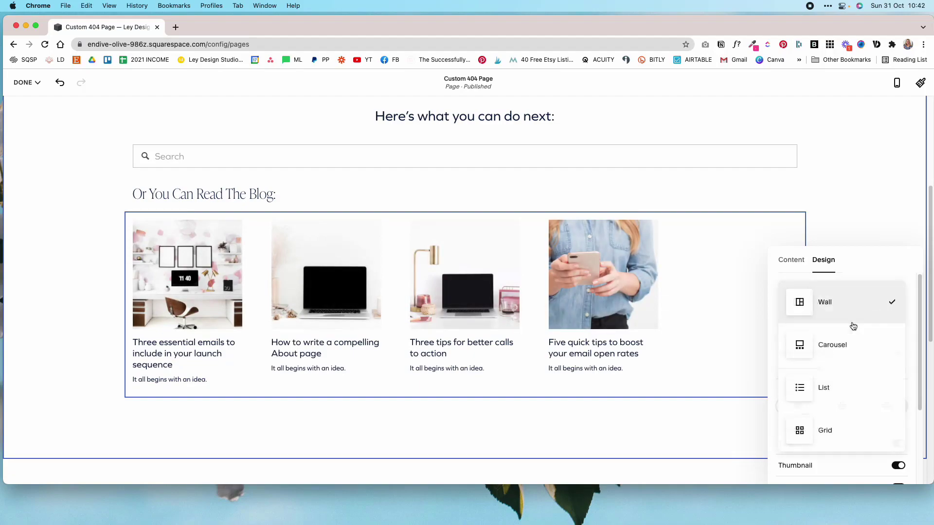
left_click(833, 354)
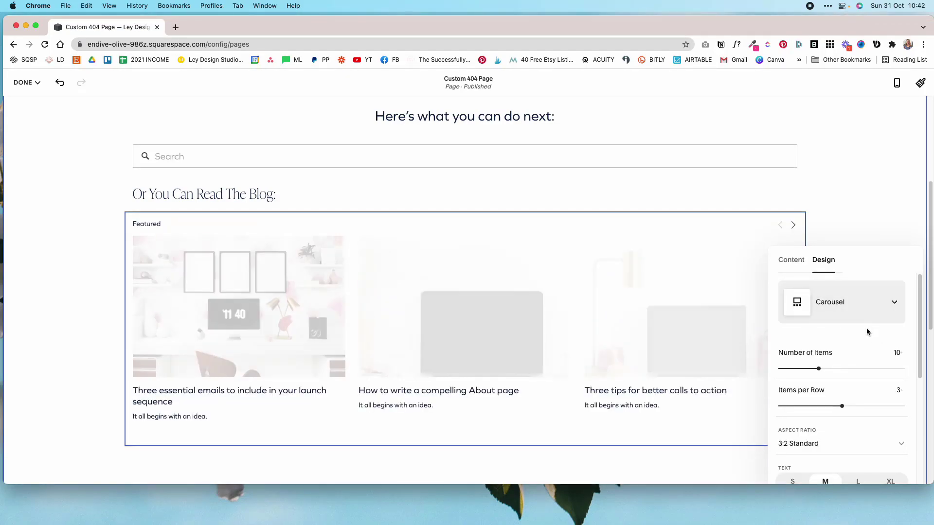
left_click_drag(818, 369, 788, 370)
scroll(860, 389, "down", 3)
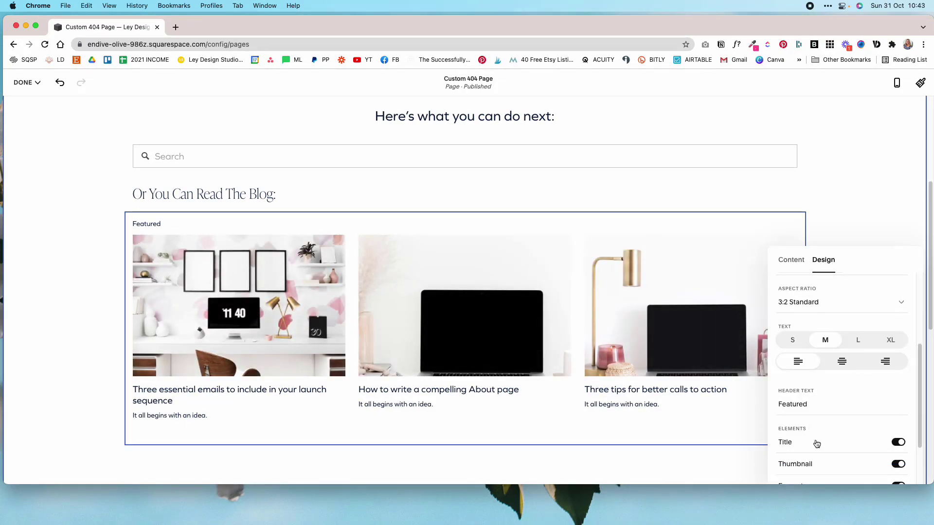
scroll(857, 406, "down", 2)
left_click_drag(809, 322, 774, 325)
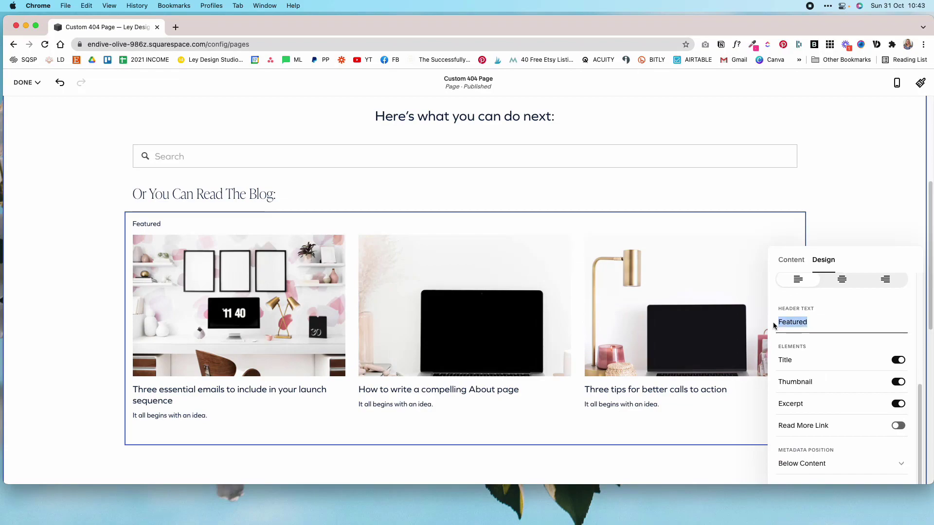
key("BackSpace")
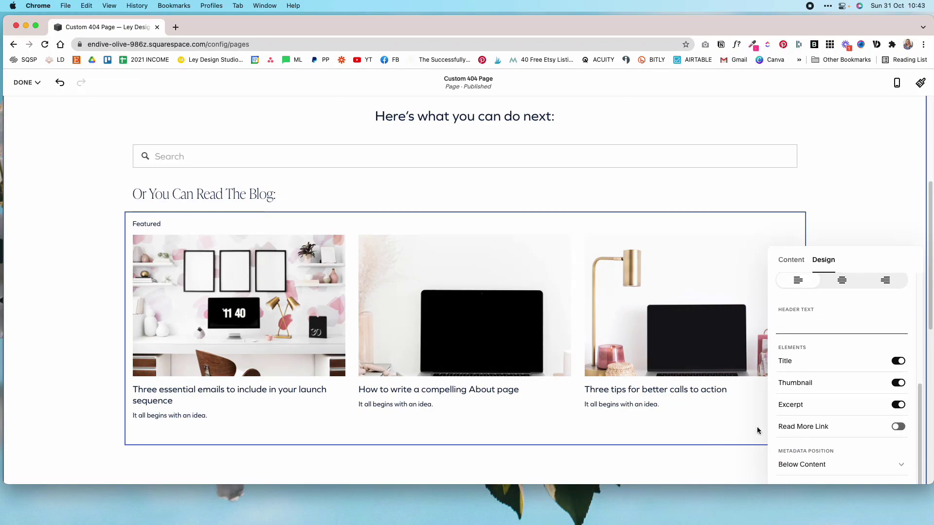
left_click(899, 427)
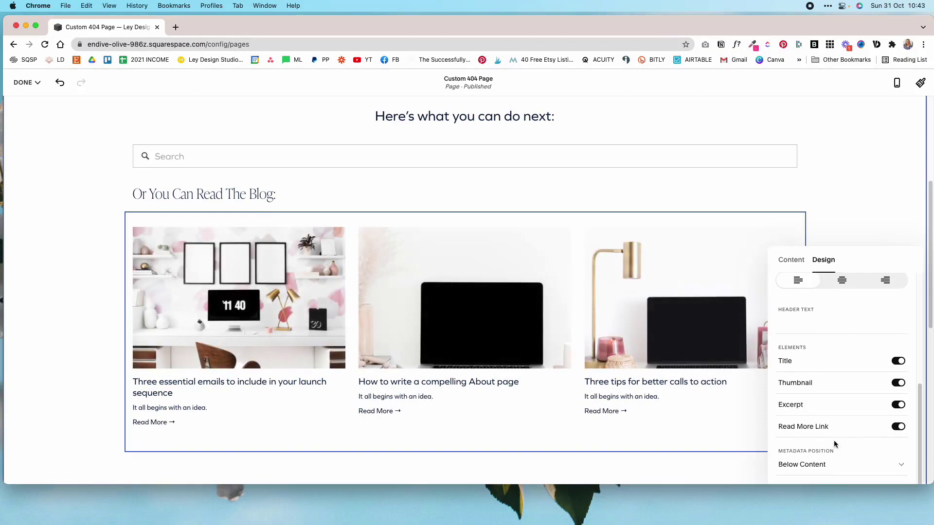
scroll(890, 450, "up", 3)
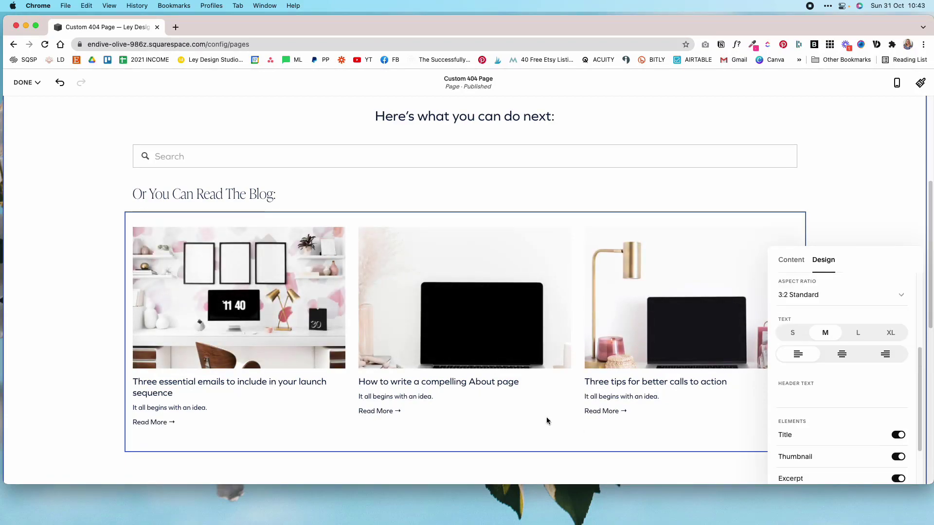
left_click(469, 192)
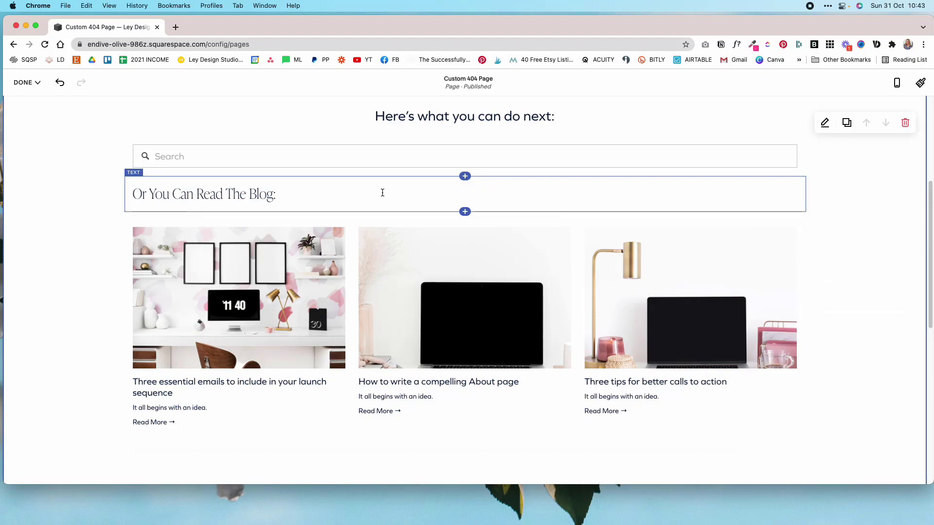
Centre-align the 'Or You Can Read The Blog:' heading, leaving it not bold
left_click(294, 195)
left_click_drag(294, 195, 57, 197)
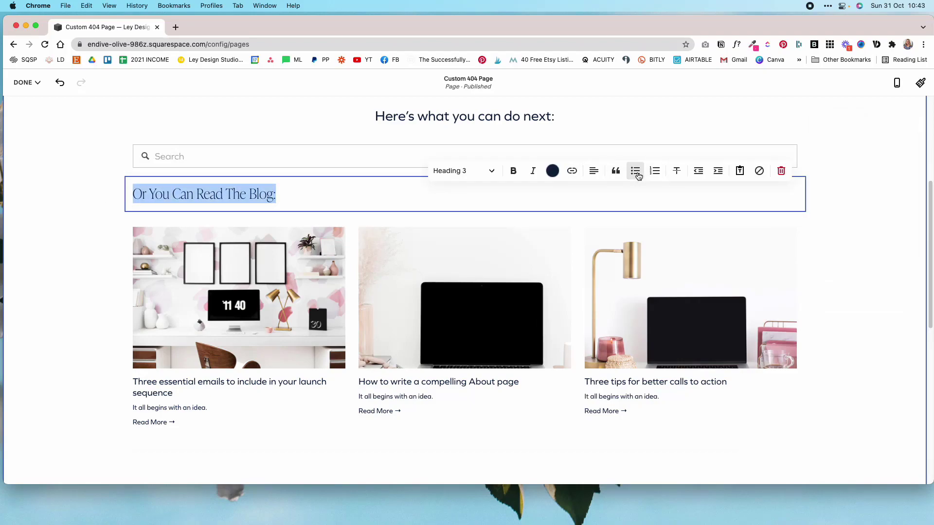
left_click(597, 175)
left_click(594, 195)
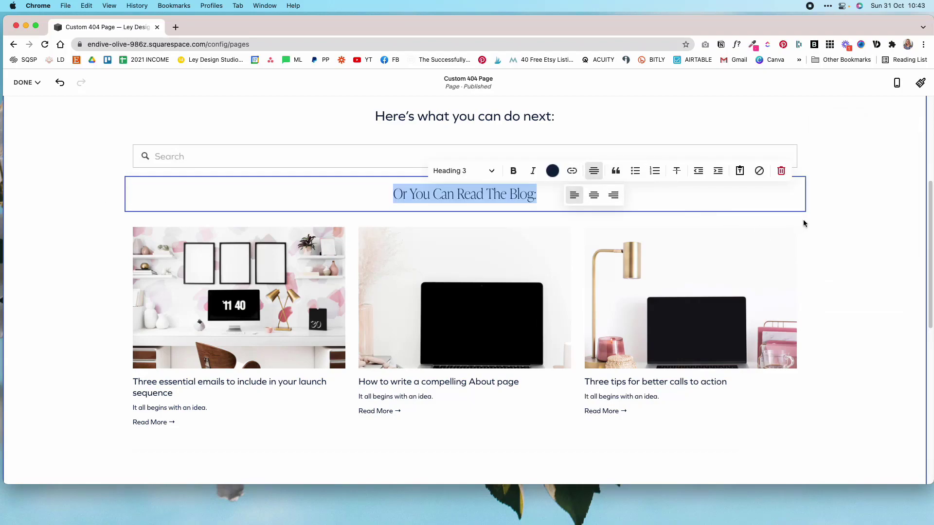
left_click(513, 171)
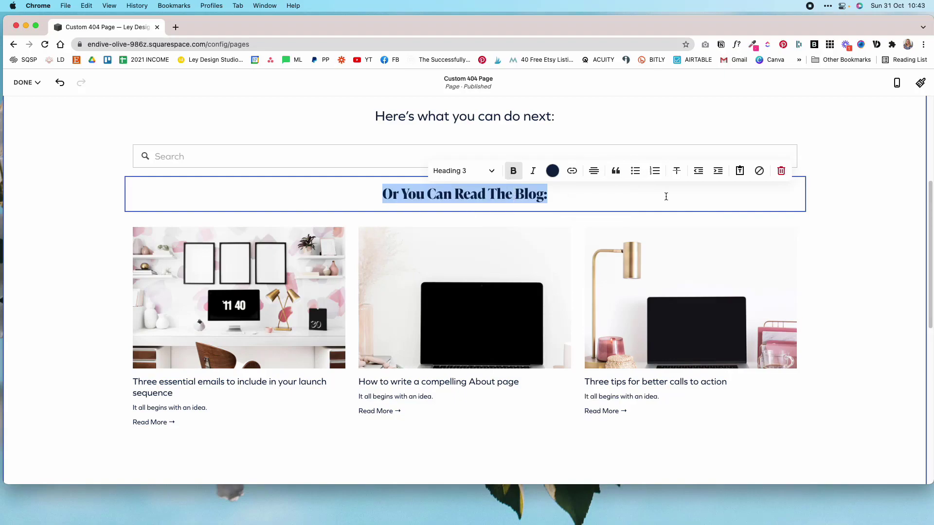
left_click(514, 175)
left_click(849, 200)
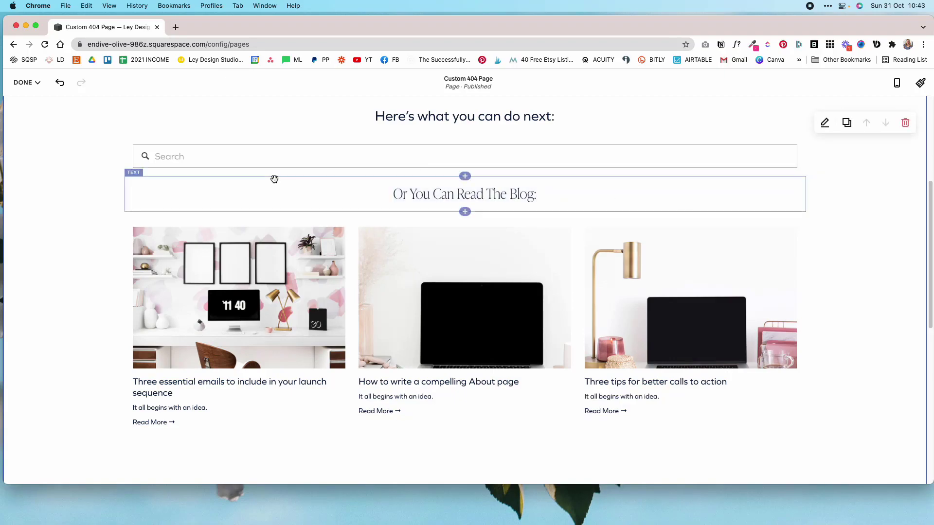
left_click(465, 176)
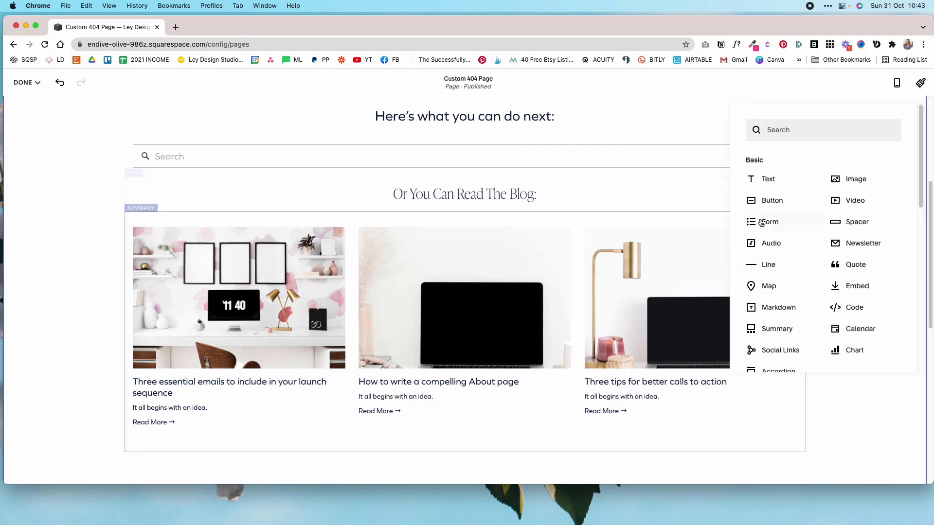
Insert a spacer above the blog heading
left_click(855, 222)
left_click(838, 204)
scroll(582, 207, "down", 2)
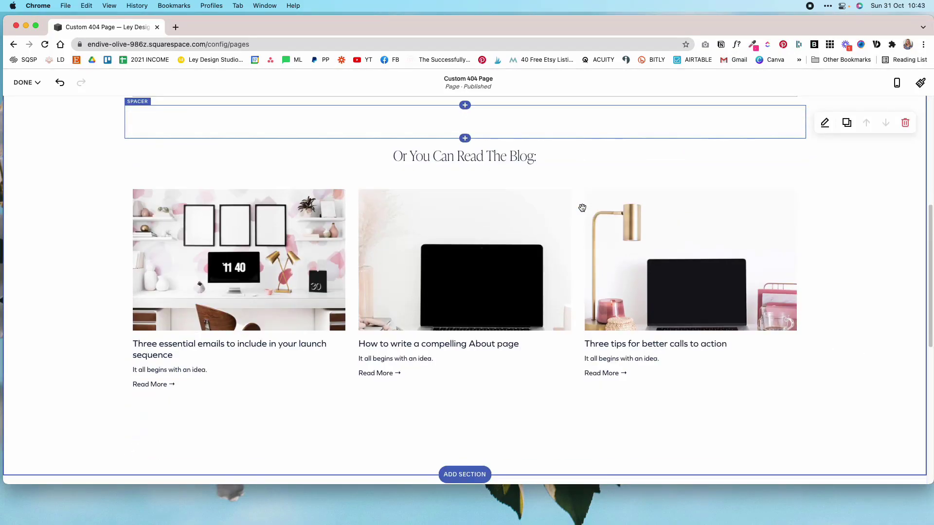
Add a centred Heading 3 line 'Or Browse The Shop' below the blog posts
left_click(463, 414)
left_click(762, 279)
type("OR")
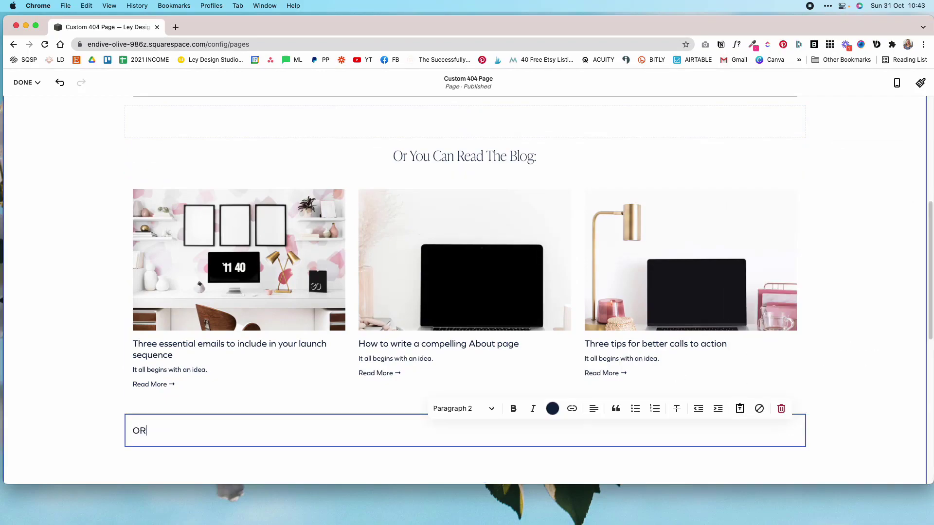
type(" Brose T")
type("The SH")
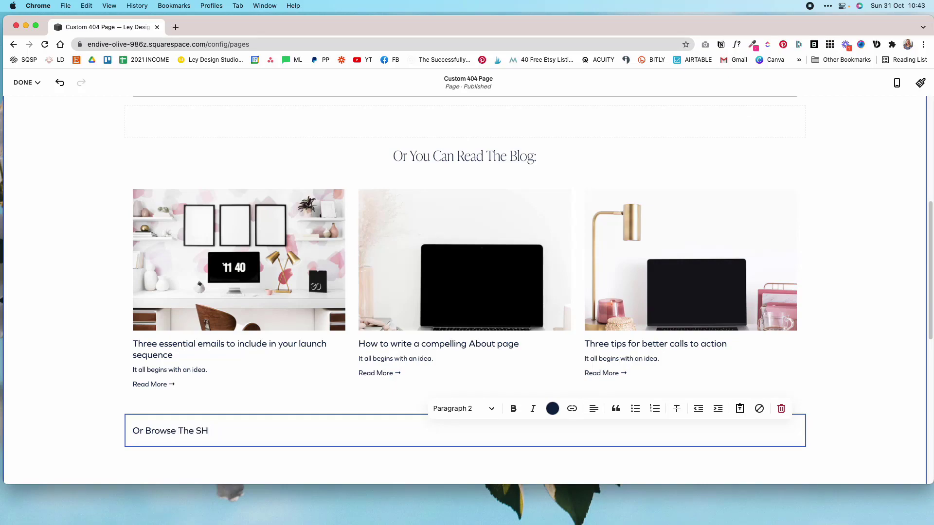
type("Ophop")
key("super+a")
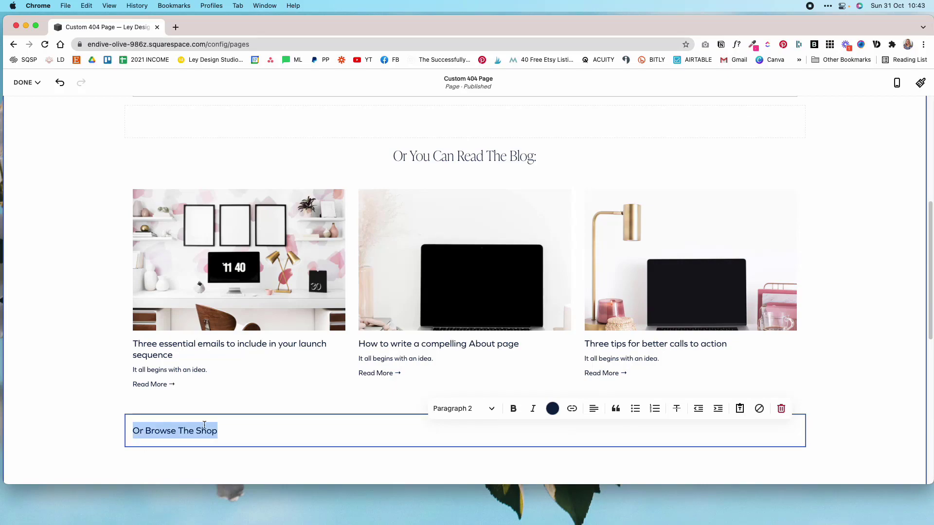
left_click(462, 409)
left_click(477, 278)
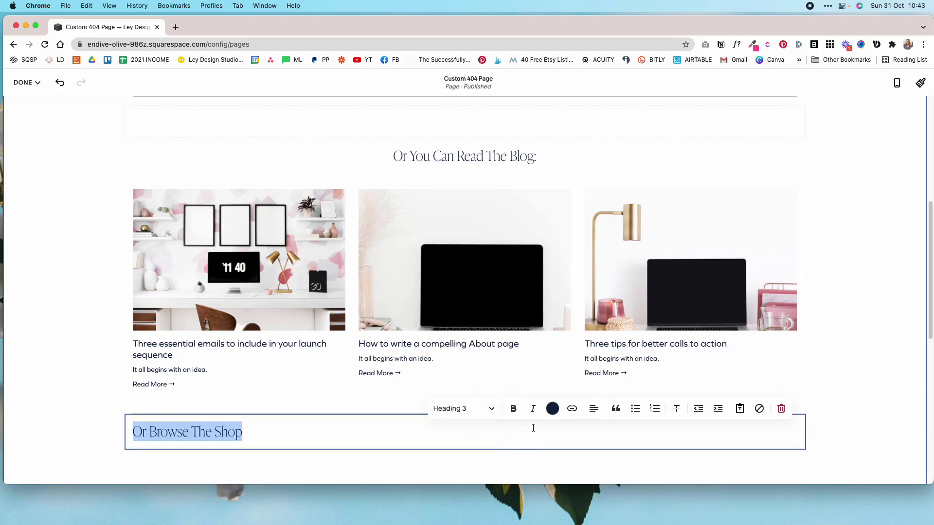
left_click(593, 408)
left_click(594, 432)
left_click(824, 386)
scroll(824, 386, "down", 2)
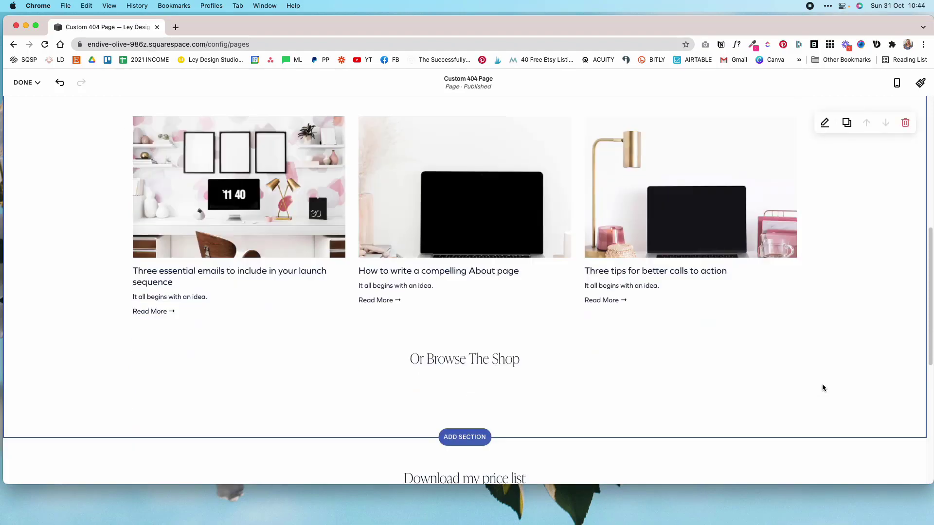
Add a Summary block below the shop heading pulling from SHOP in a Carousel layout
left_click(465, 376)
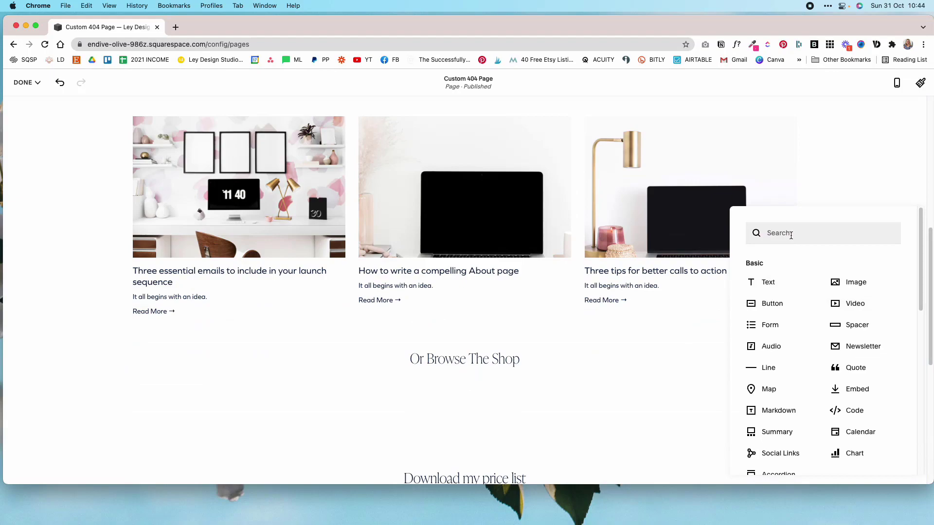
left_click(837, 327)
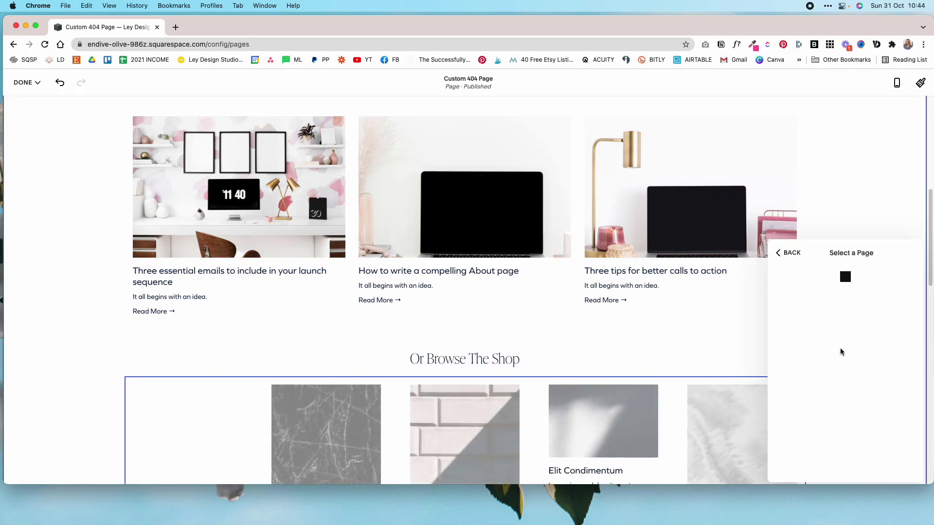
left_click(827, 299)
left_click(791, 253)
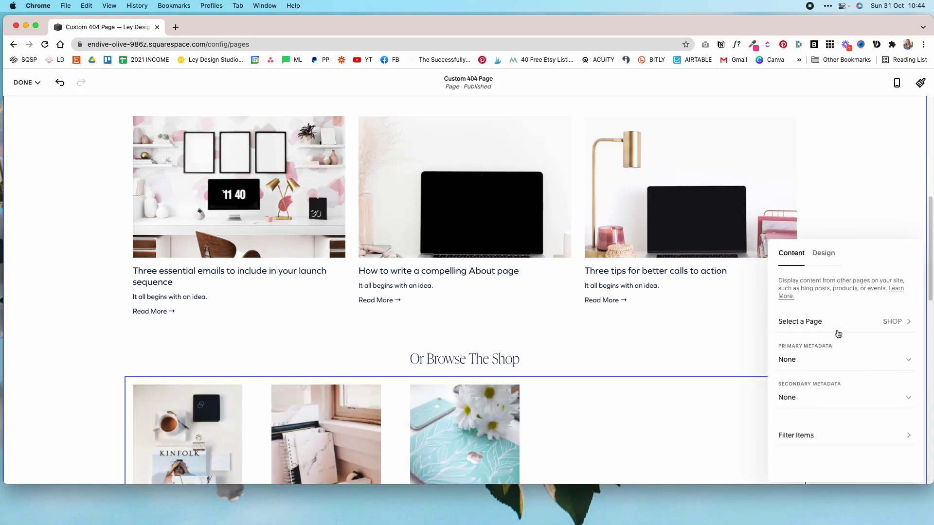
left_click(824, 253)
left_click(860, 307)
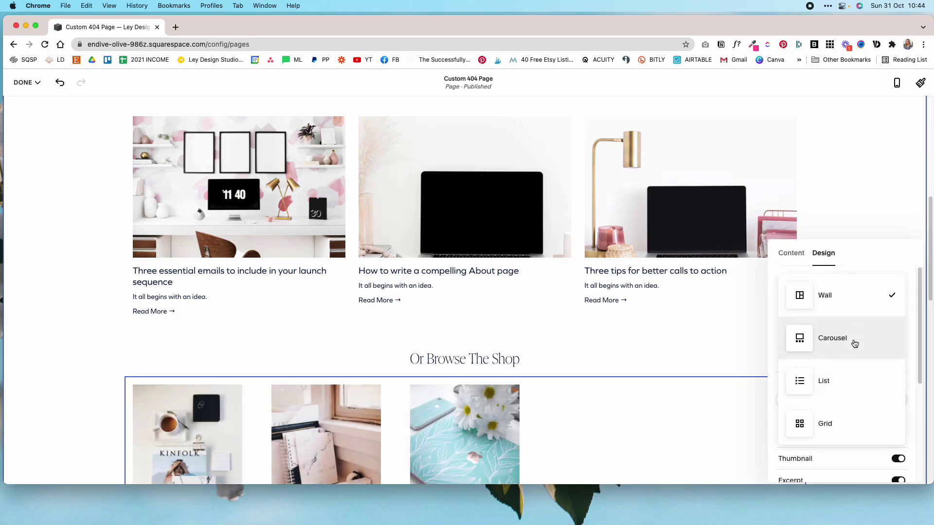
left_click(798, 340)
Adjust the item count, delete the 'Featured' header, and turn off product excerpts
scroll(658, 346, "down", 3)
left_click_drag(819, 362, 797, 362)
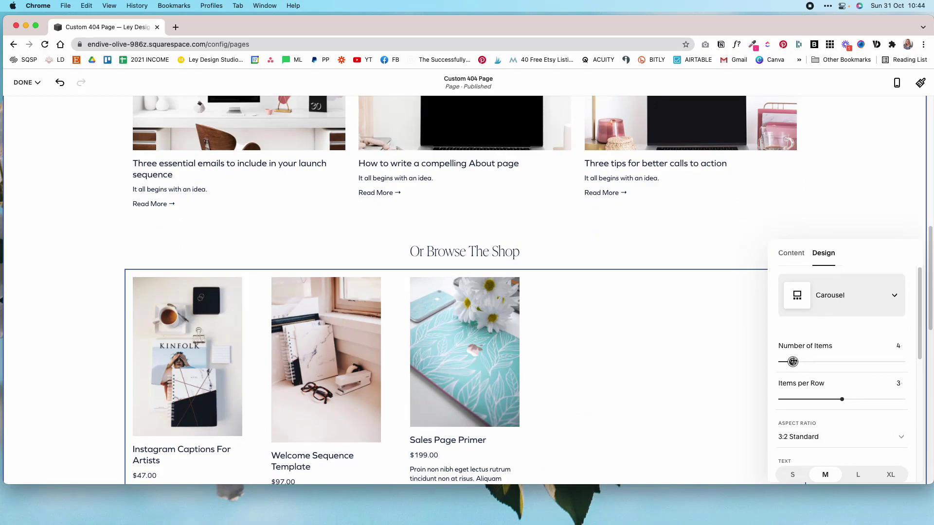
scroll(681, 340, "down", 3)
scroll(878, 431, "down", 5)
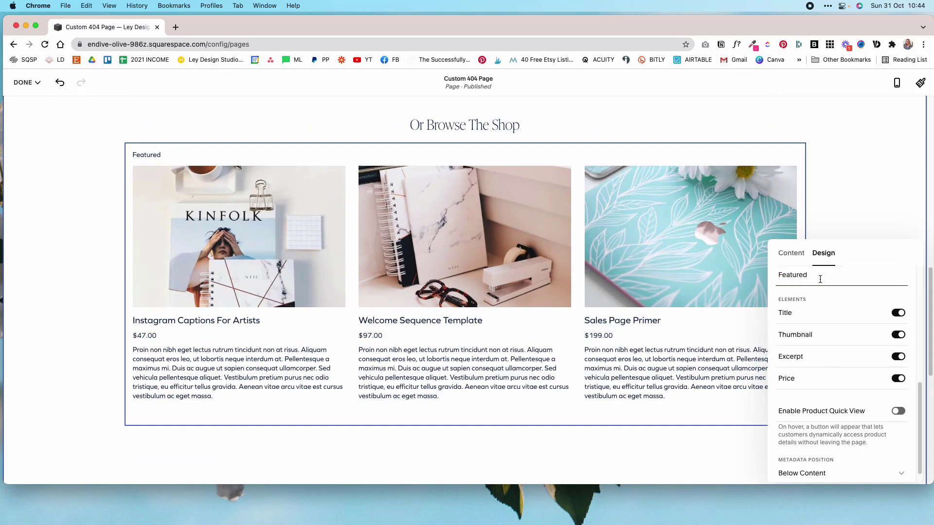
key("super+a")
key("BackSpace")
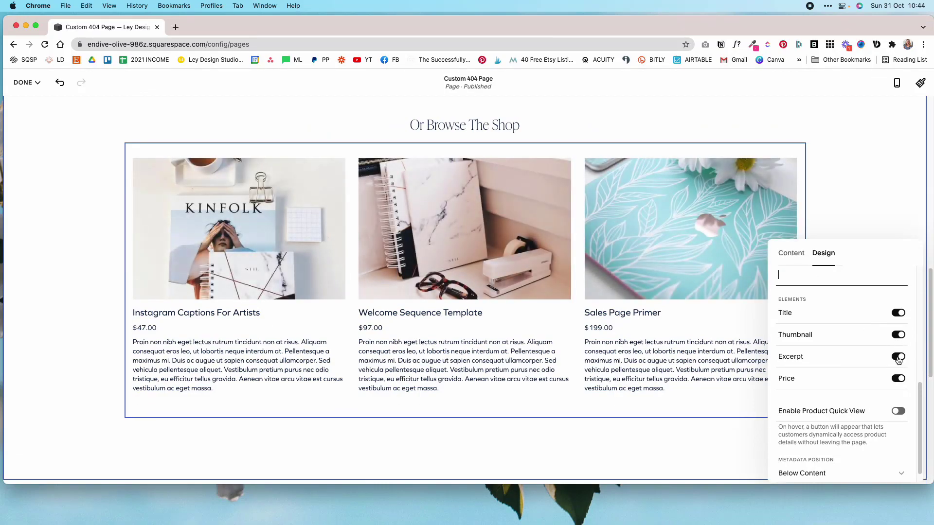
left_click(898, 356)
scroll(907, 397, "down", 1)
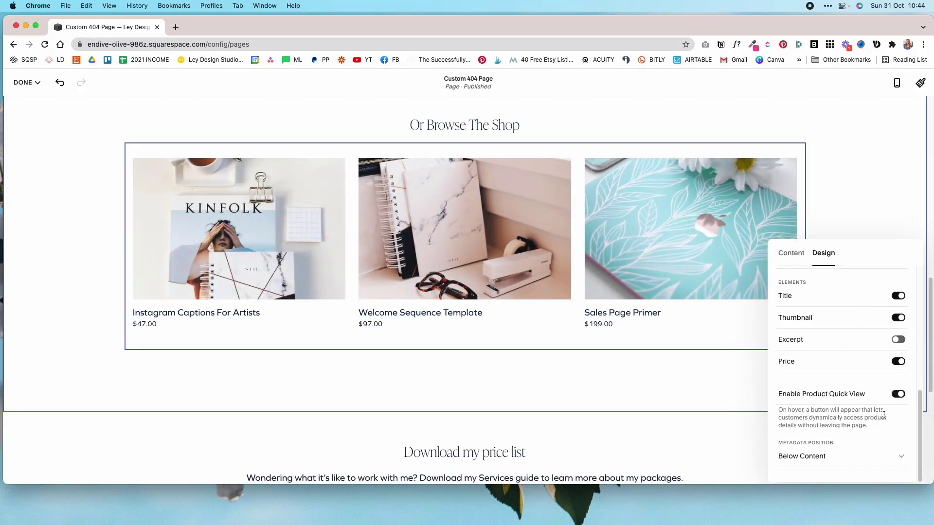
scroll(577, 210, "up", 5)
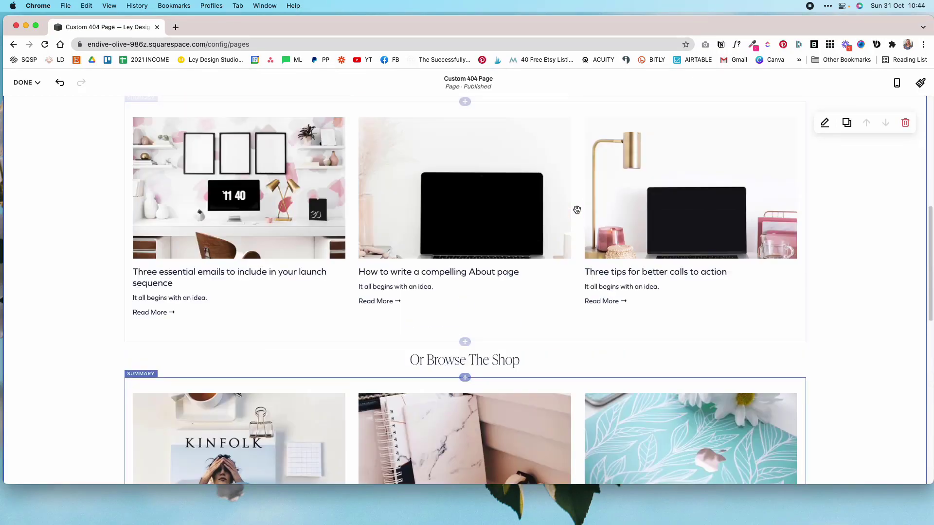
scroll(577, 209, "down", 1)
scroll(635, 332, "up", 2)
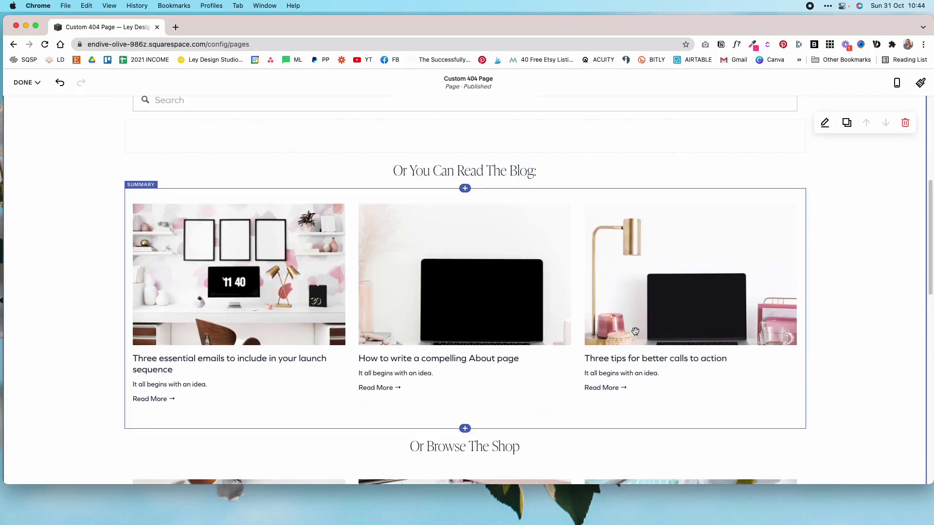
scroll(542, 202, "down", 2)
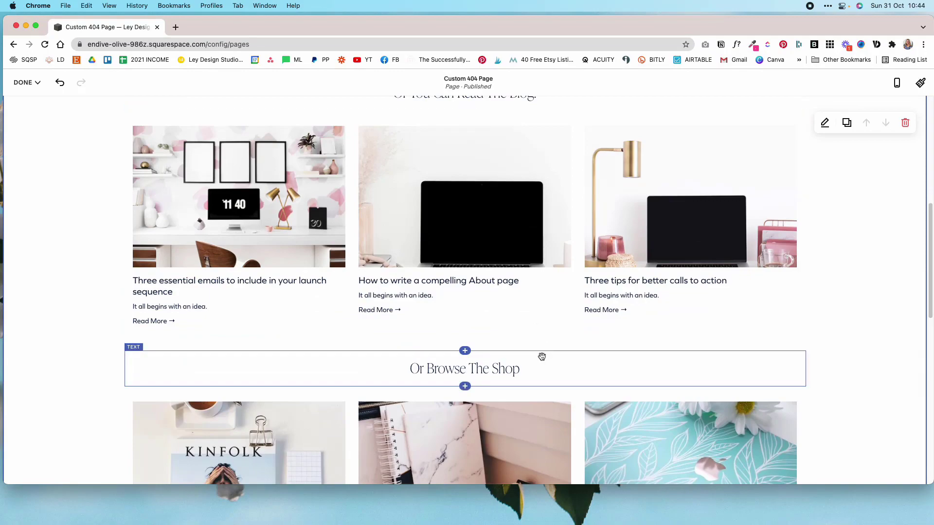
scroll(549, 242, "up", 3)
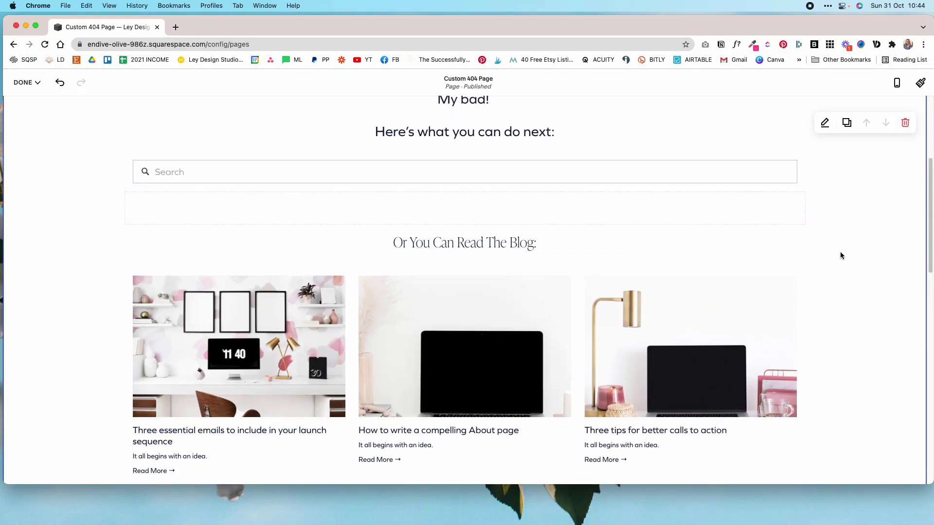
scroll(840, 254, "up", 2)
scroll(840, 254, "down", 4)
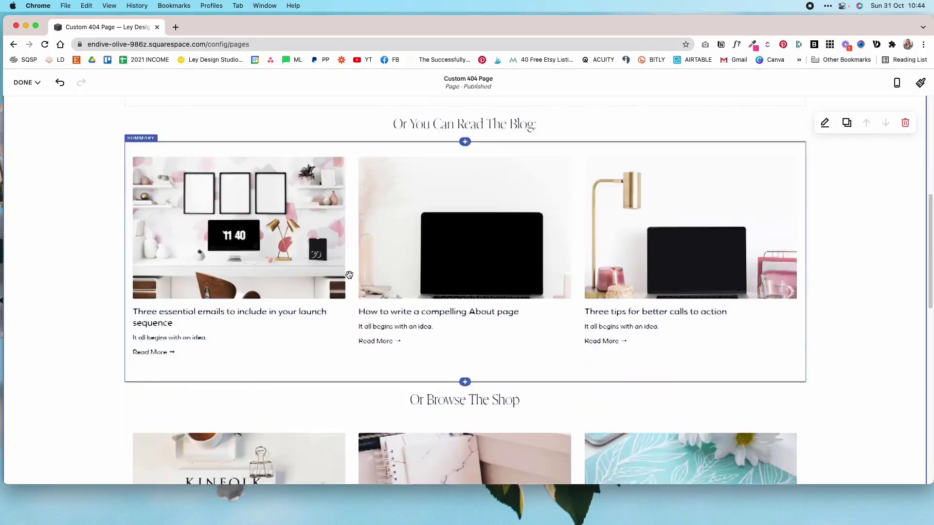
scroll(349, 274, "down", 5)
scroll(349, 273, "up", 5)
scroll(436, 246, "down", 2)
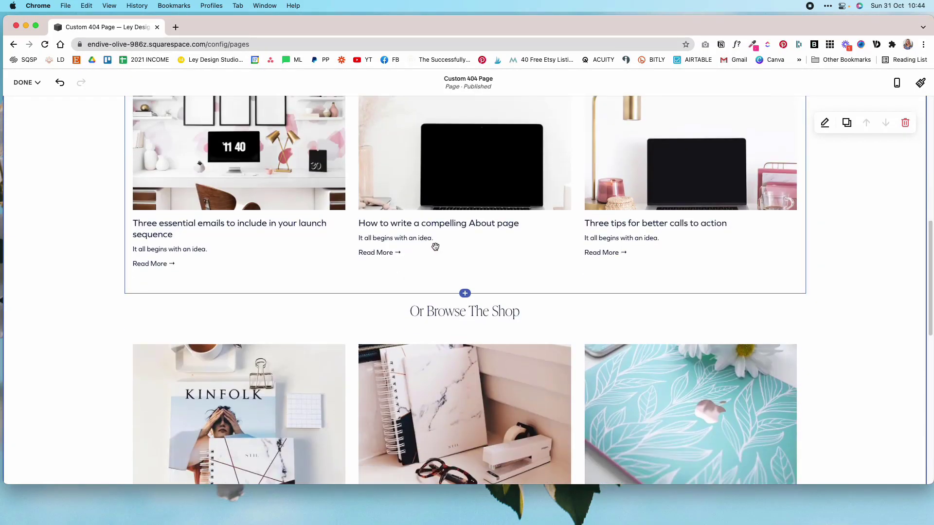
scroll(435, 247, "down", 4)
scroll(517, 210, "up", 5)
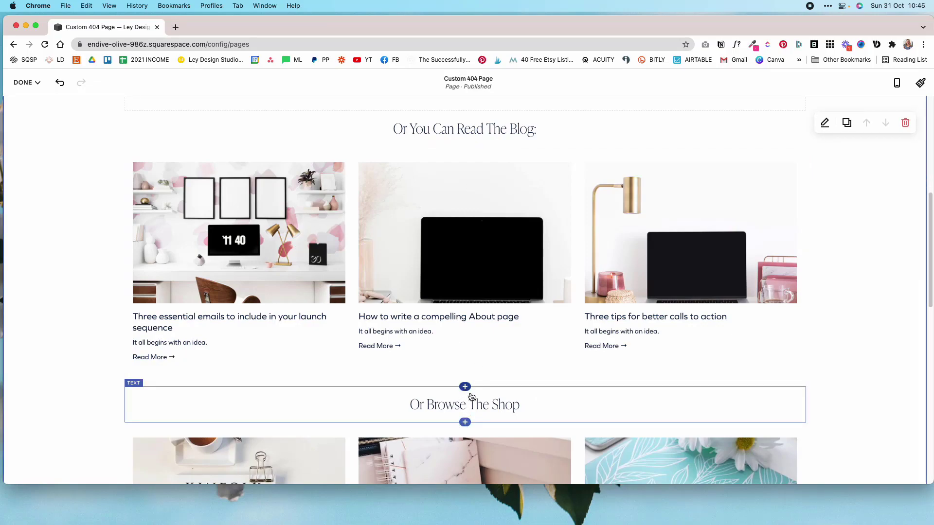
Move the blog heading and carousel into the left column, and the shop heading and carousel into the right
left_click_drag(455, 390, 798, 249)
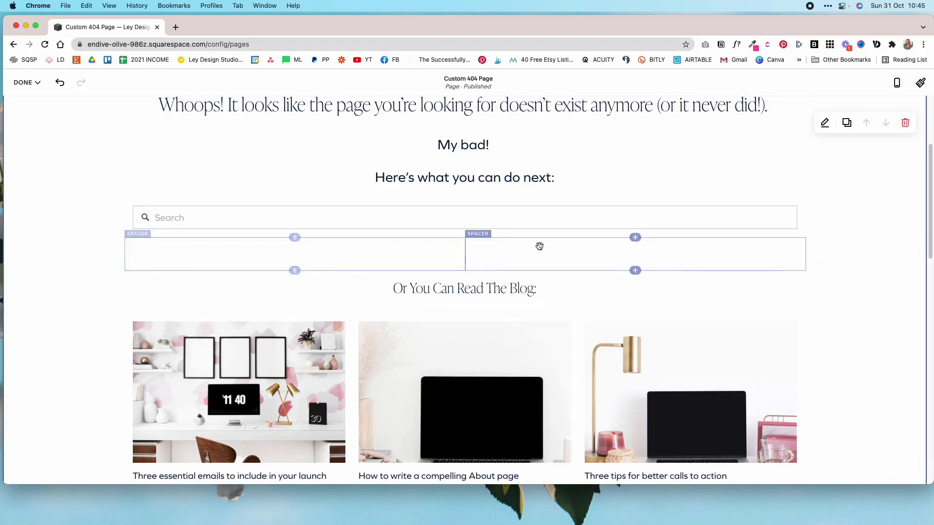
left_click_drag(577, 273, 344, 273)
left_click_drag(507, 312, 530, 298)
scroll(609, 295, "down", 4)
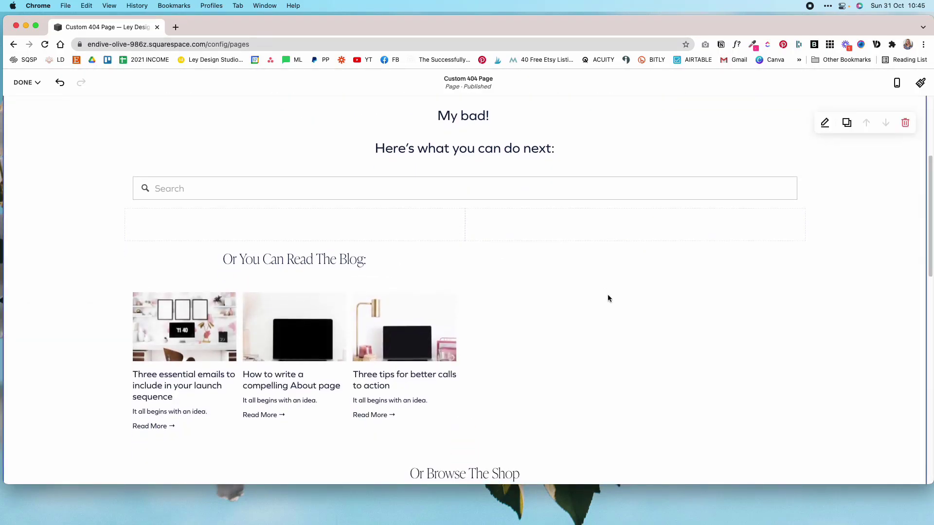
left_click_drag(534, 389, 694, 162)
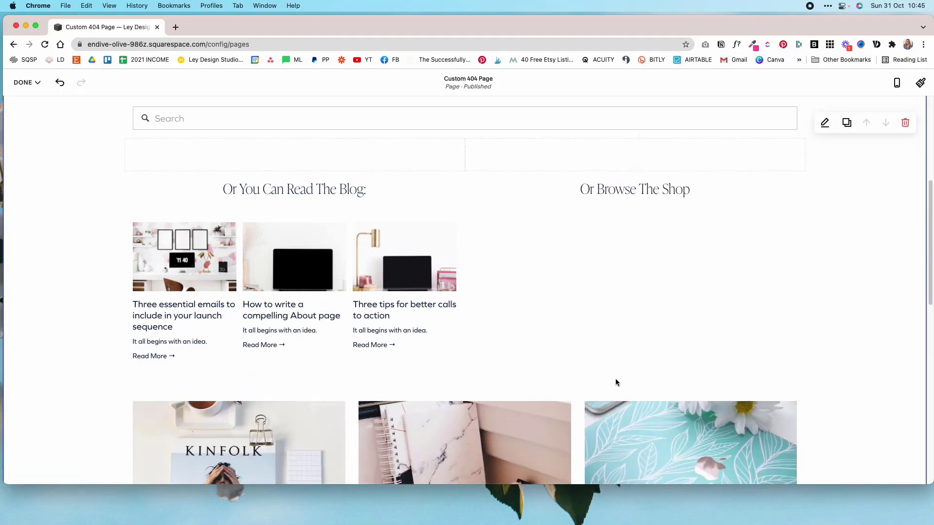
left_click_drag(606, 375, 702, 204)
scroll(829, 343, "up", 2)
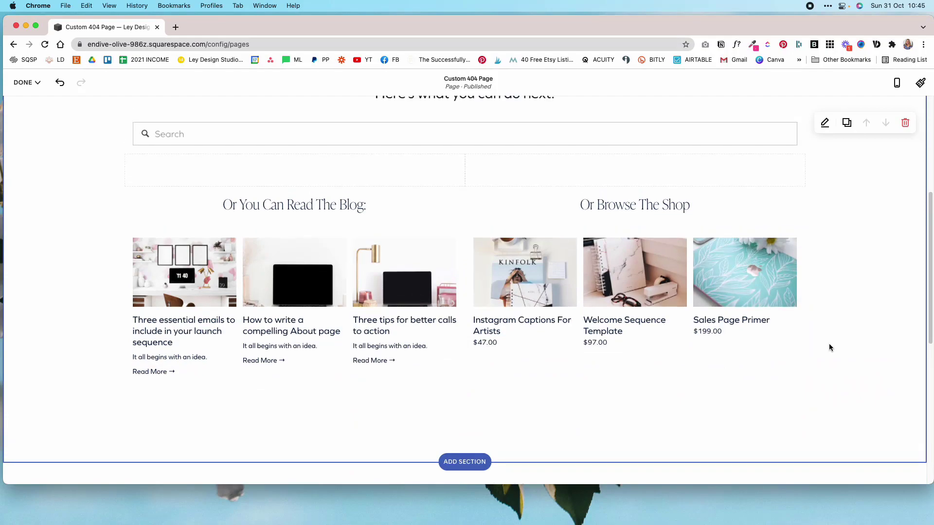
scroll(695, 305, "up", 3)
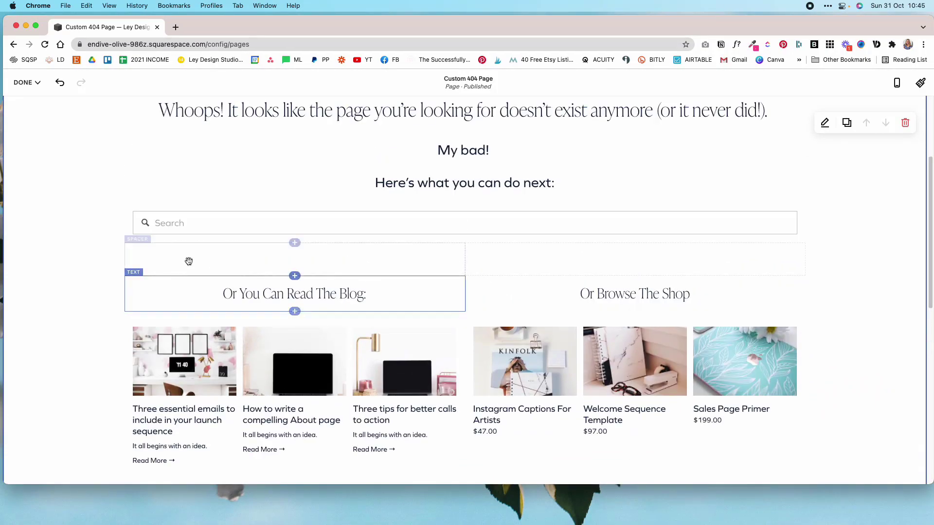
Insert a spacer block between the blog and shop columns and resize the columns around it
left_click(519, 243)
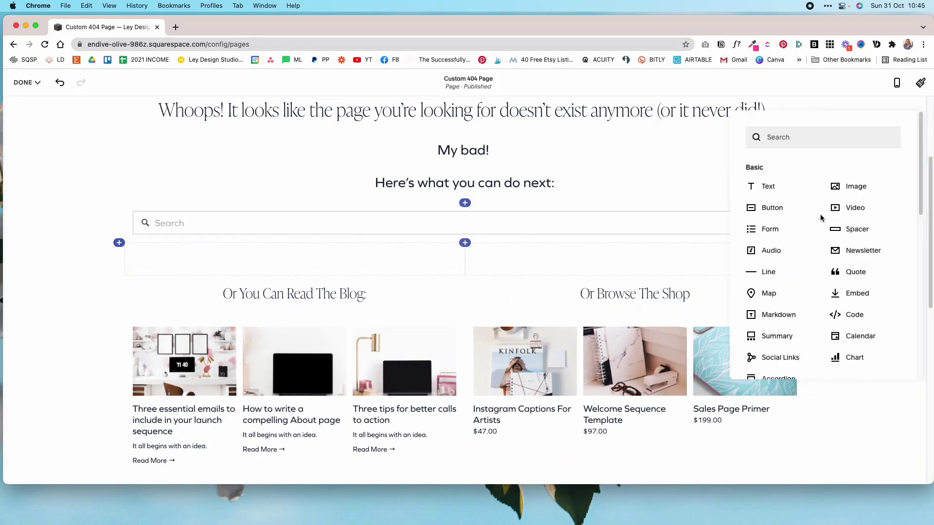
left_click(861, 229)
left_click_drag(470, 271, 396, 263)
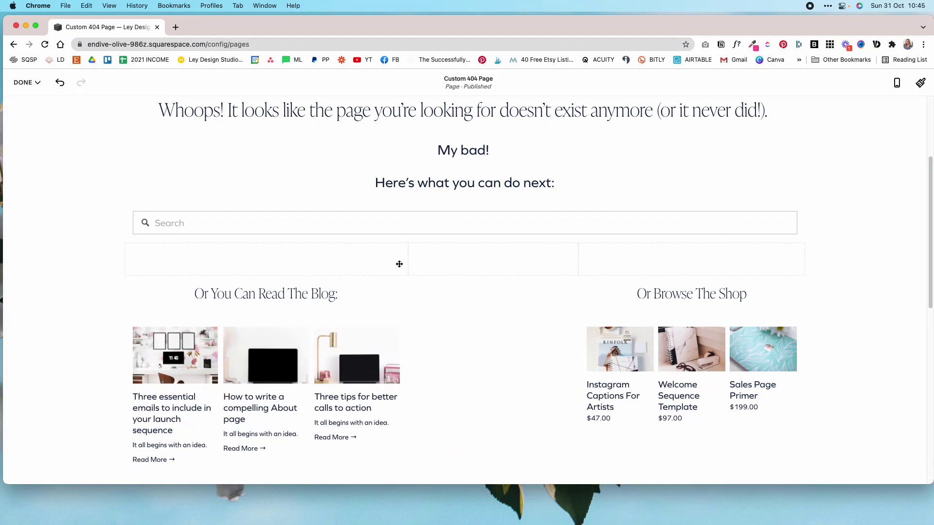
left_click_drag(576, 258, 488, 259)
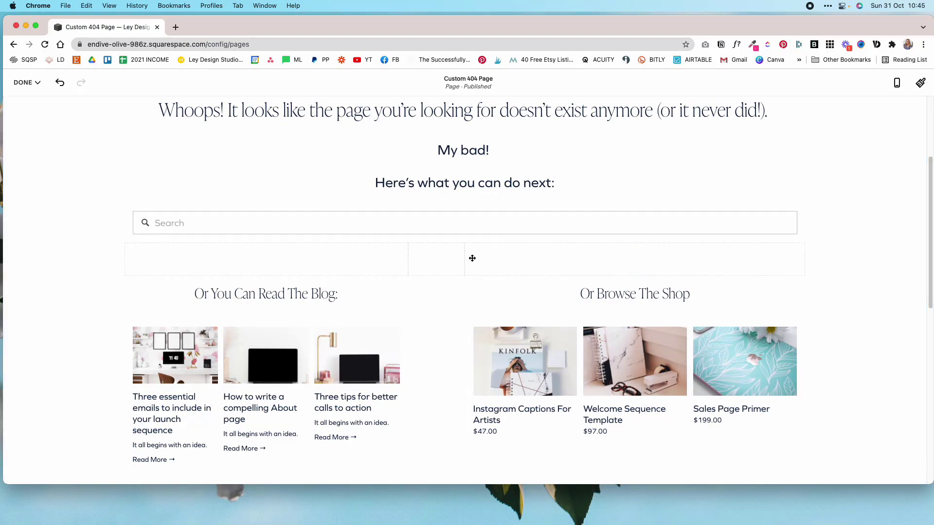
scroll(862, 277, "down", 3)
scroll(862, 275, "up", 5)
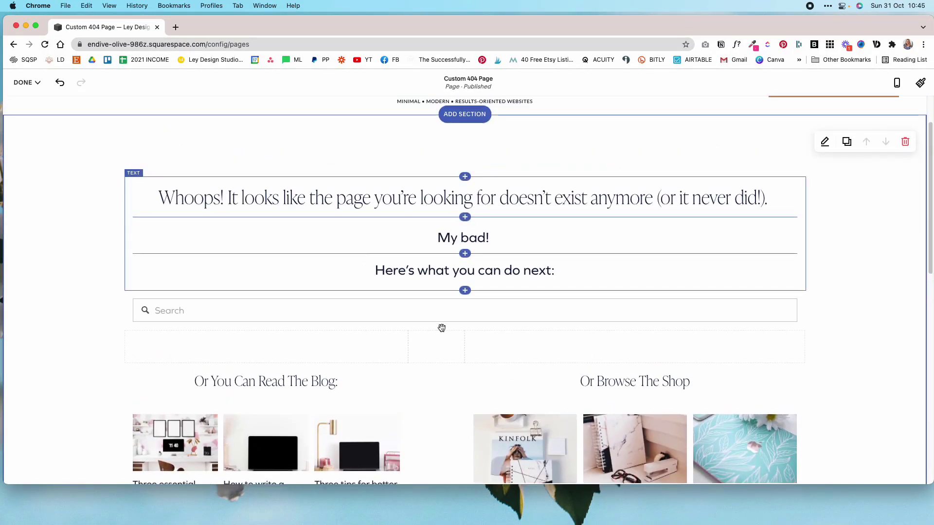
left_click_drag(929, 232, 929, 309)
scroll(834, 346, "up", 5)
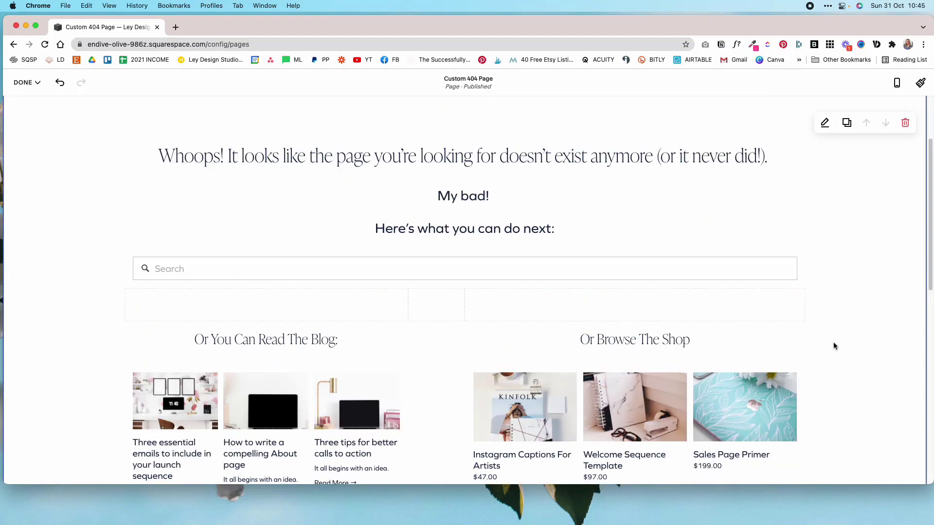
scroll(834, 358, "down", 3)
scroll(827, 341, "up", 3)
scroll(83, 371, "down", 4)
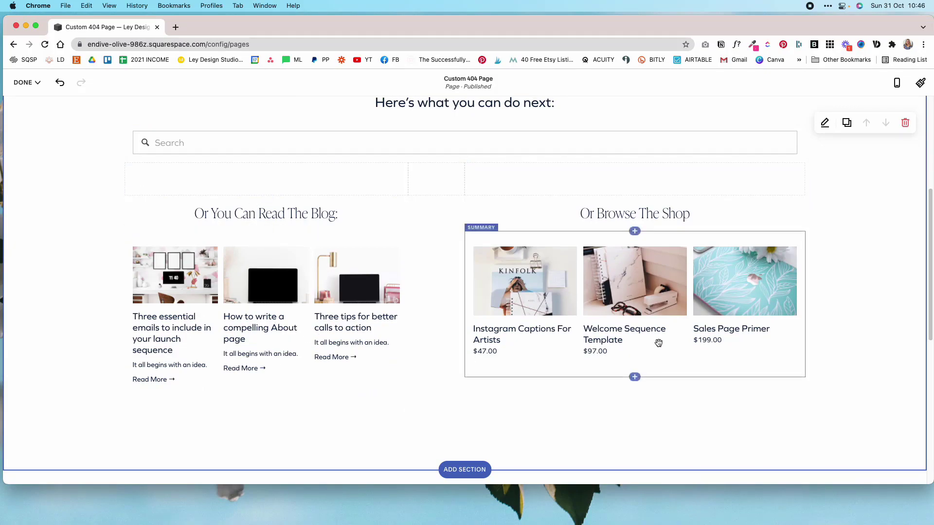
scroll(433, 313, "up", 2)
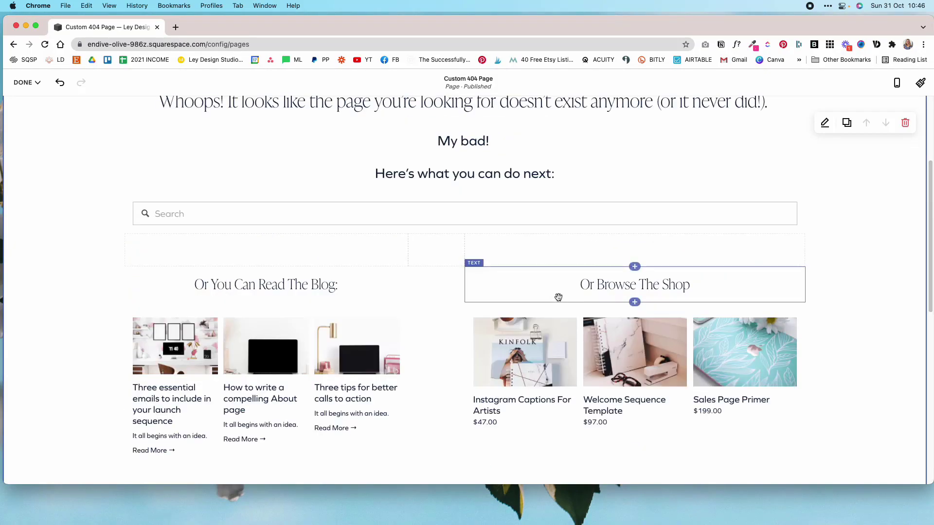
Save the page edits, then turn on Hide Page from Search Results in the page's SEO settings
left_click(22, 83)
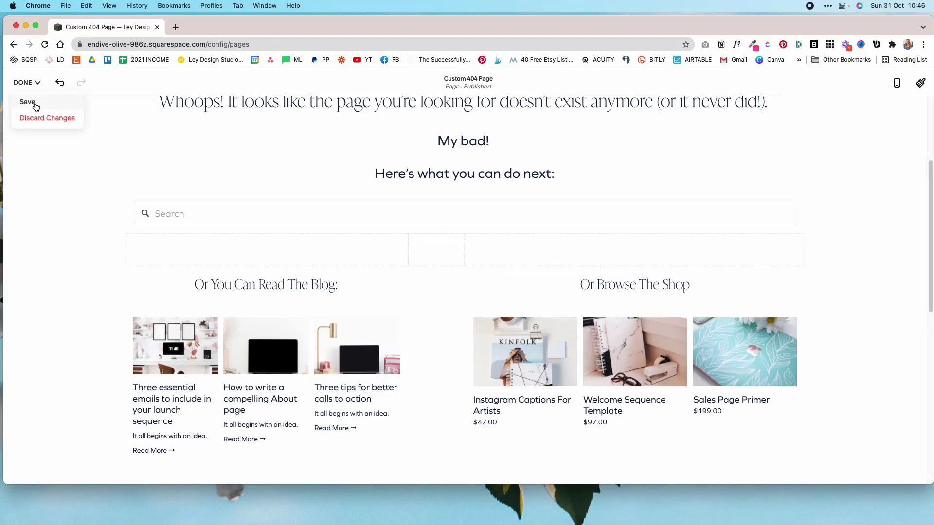
left_click(32, 103)
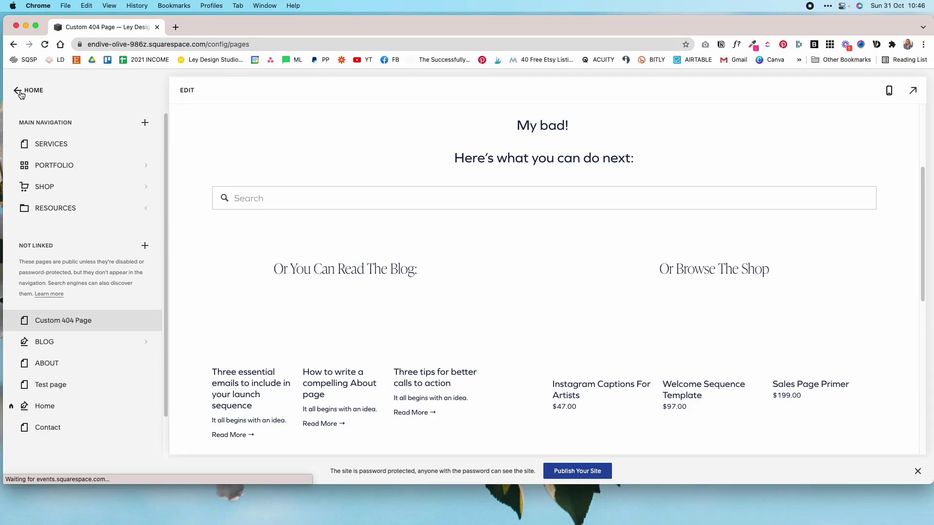
left_click(146, 322)
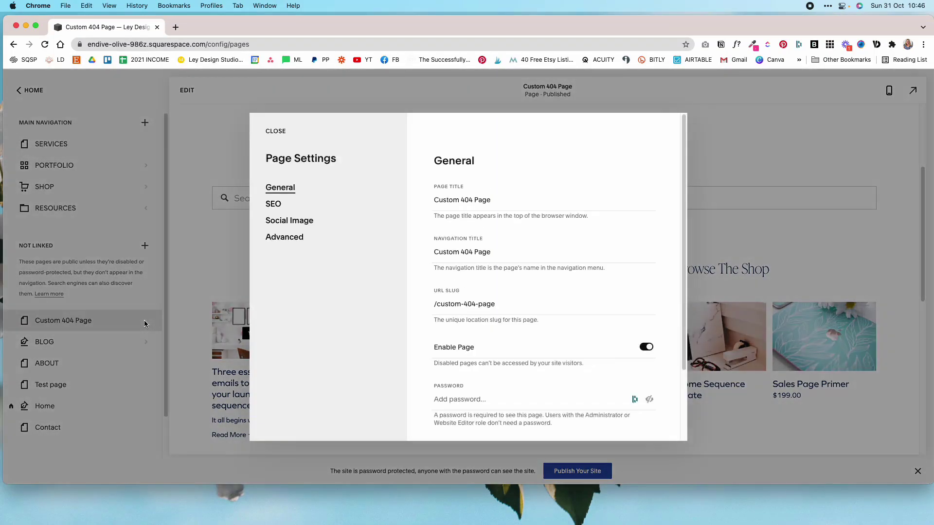
scroll(593, 339, "down", 1)
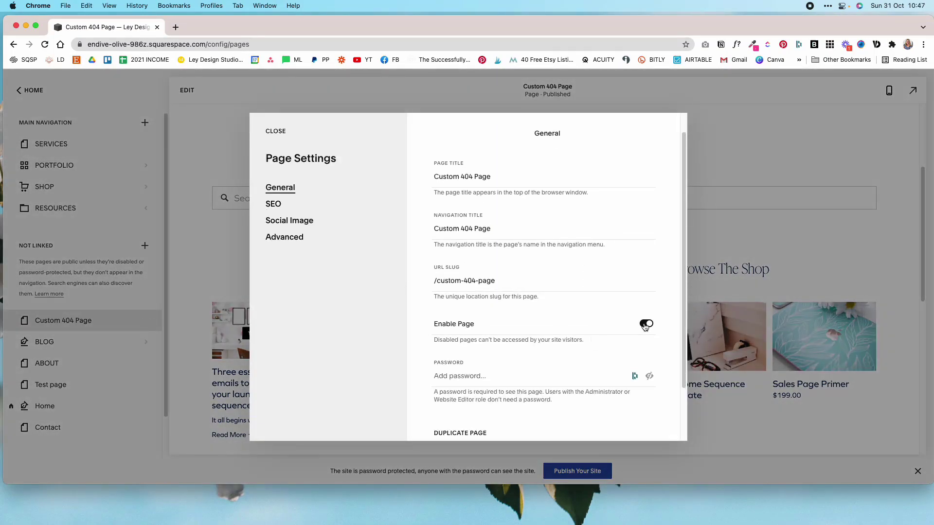
left_click(646, 325)
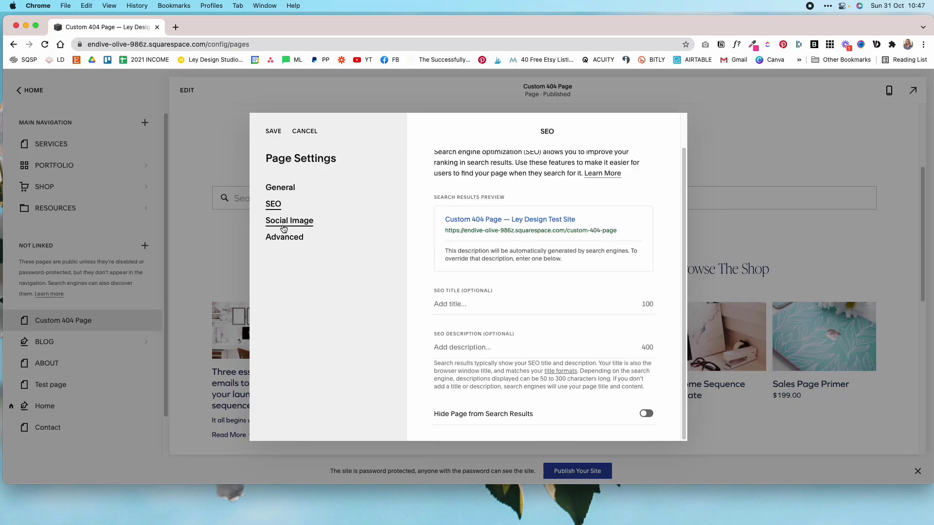
left_click(647, 414)
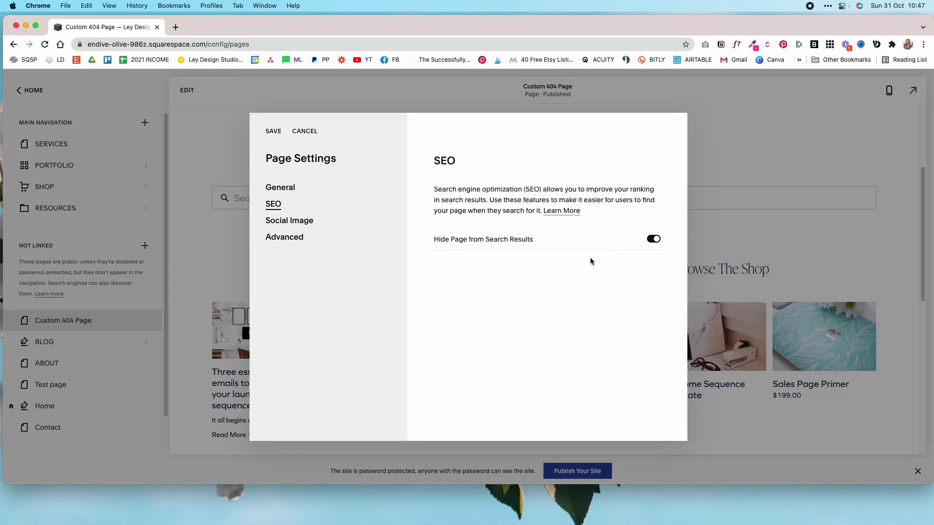
left_click(650, 239)
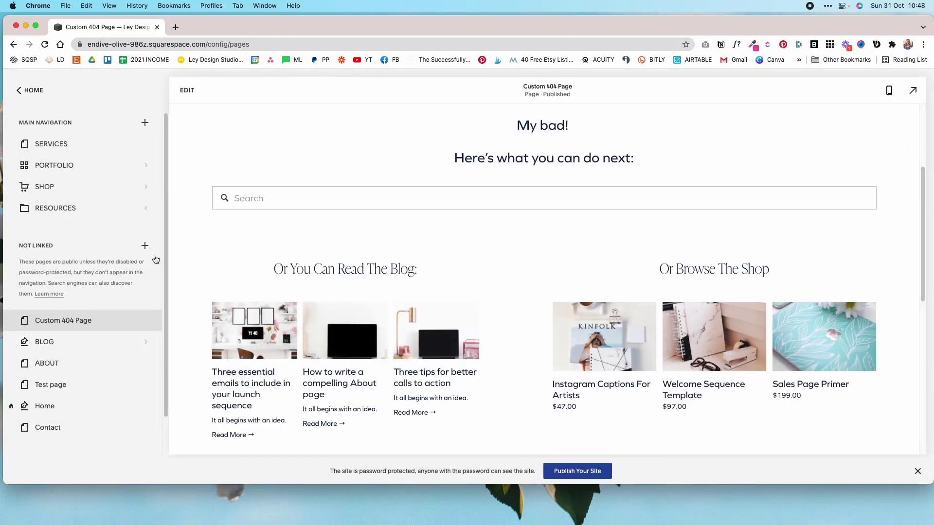
Under Design > 404 Page, select Custom 404 Page as the site's 404 page and save
left_click(18, 95)
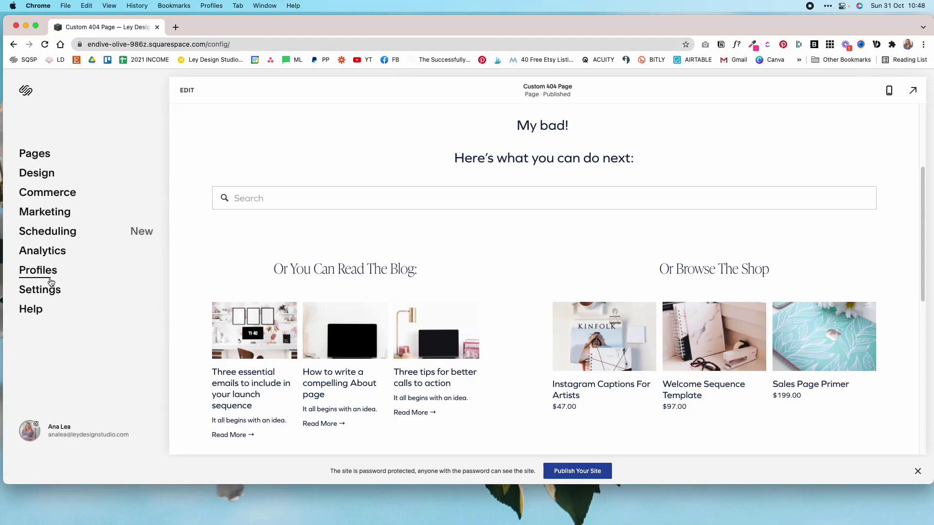
left_click(43, 290)
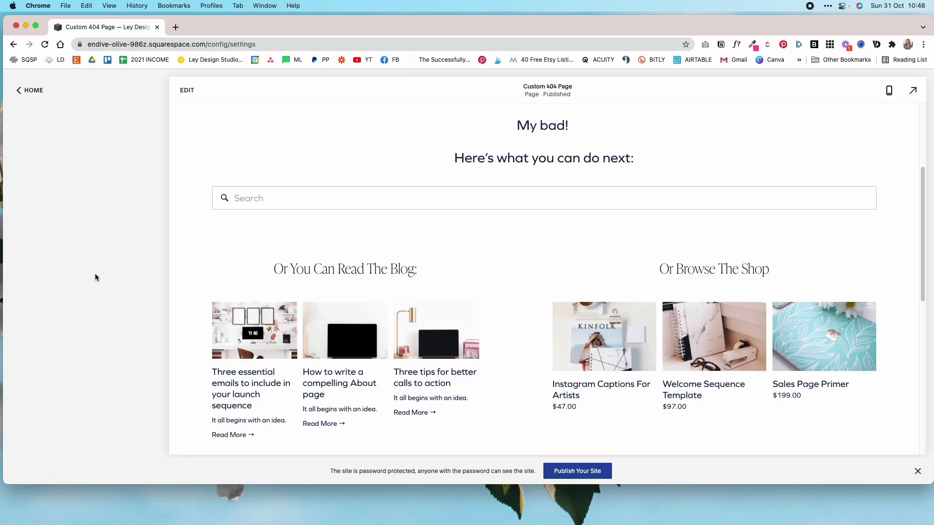
left_click(32, 238)
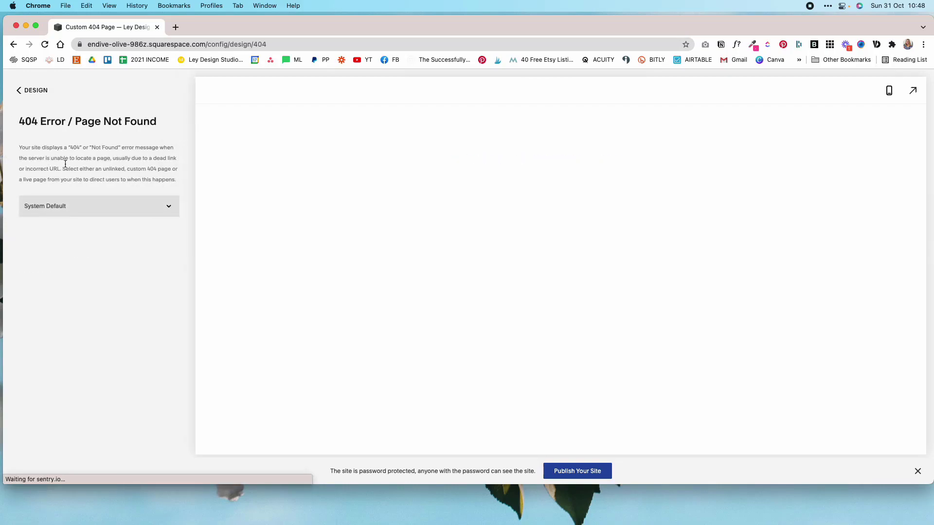
left_click(68, 210)
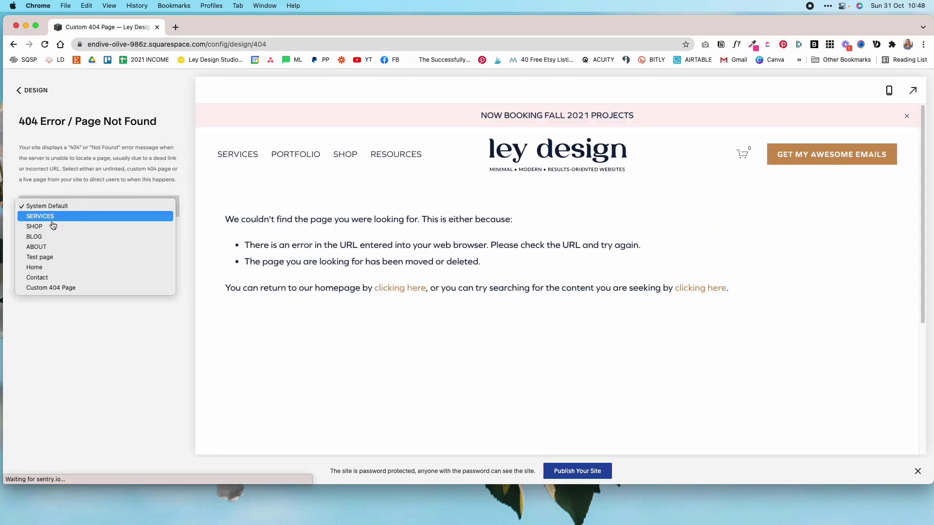
left_click(51, 288)
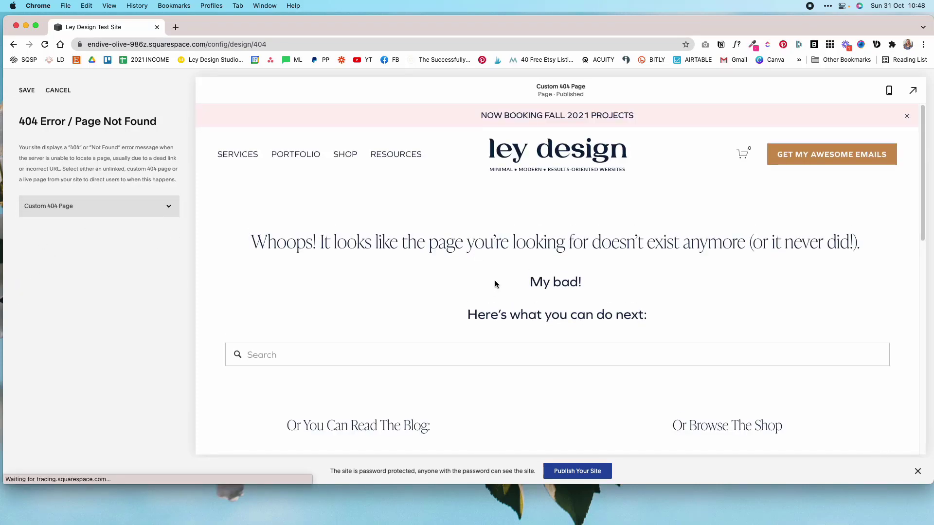
scroll(494, 284, "down", 5)
scroll(495, 284, "up", 4)
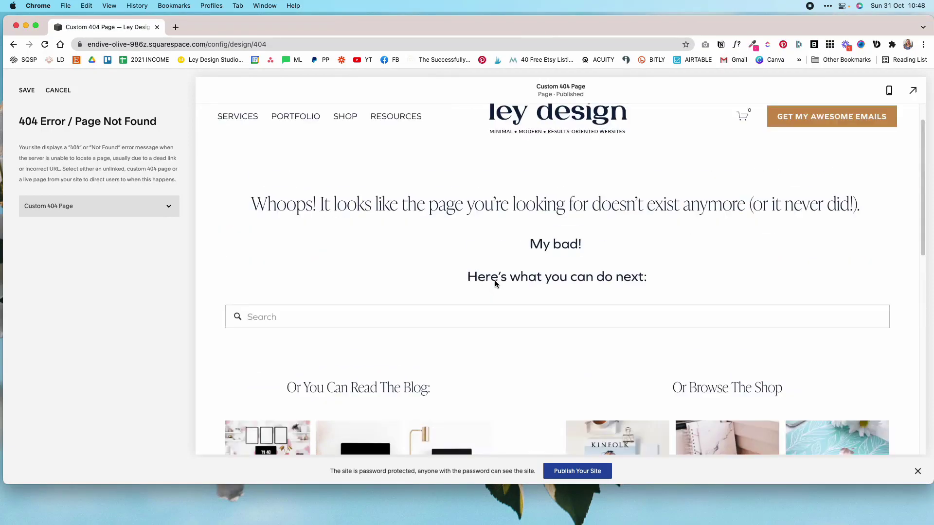
left_click(26, 93)
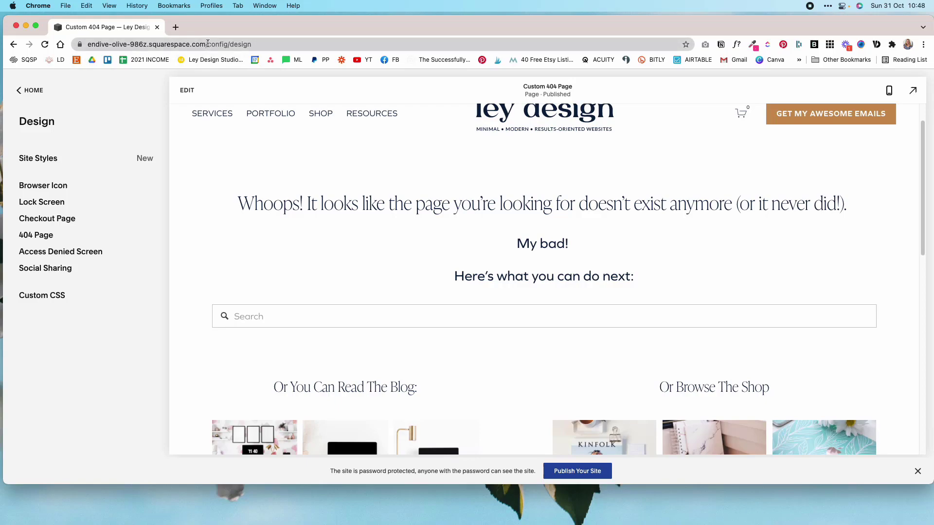
Load the nonexistent /podcast address and view the resulting 404 page full width
left_click_drag(207, 44, 351, 43)
type("podcast")
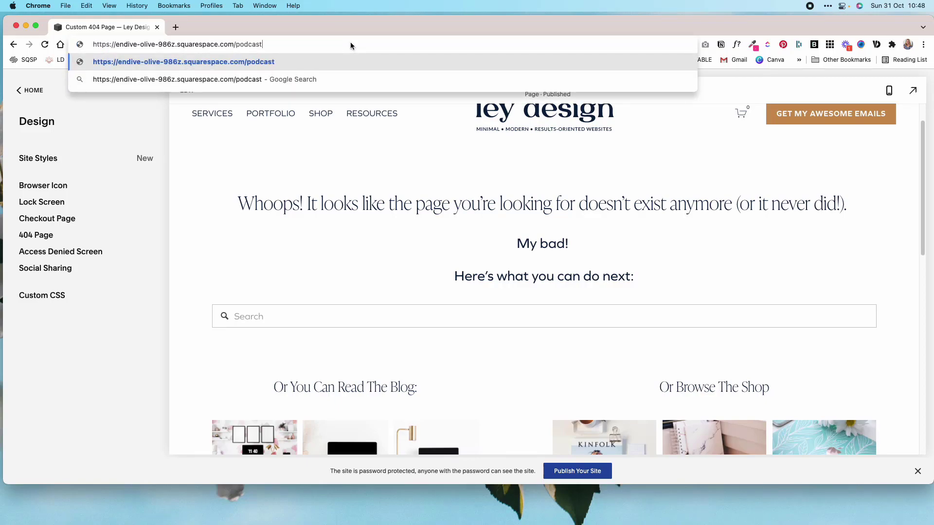
key("super+a")
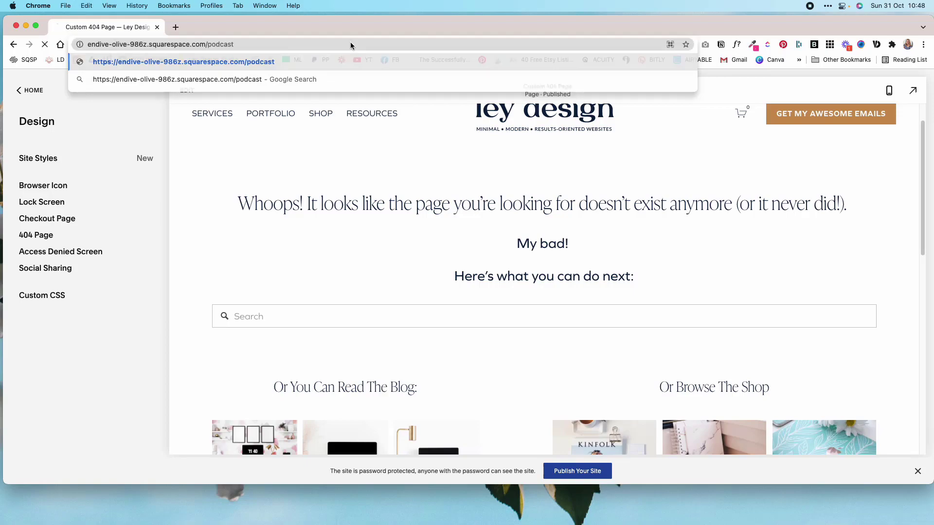
key("Return")
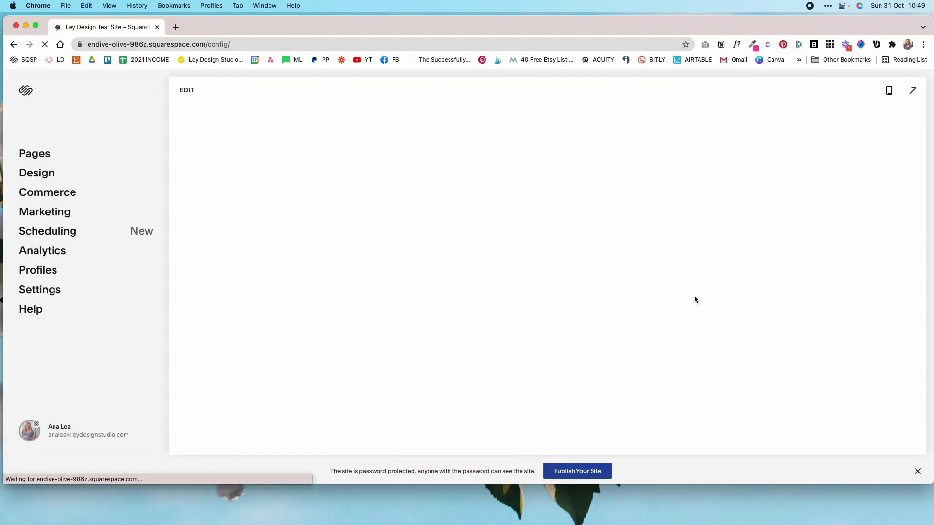
left_click(913, 90)
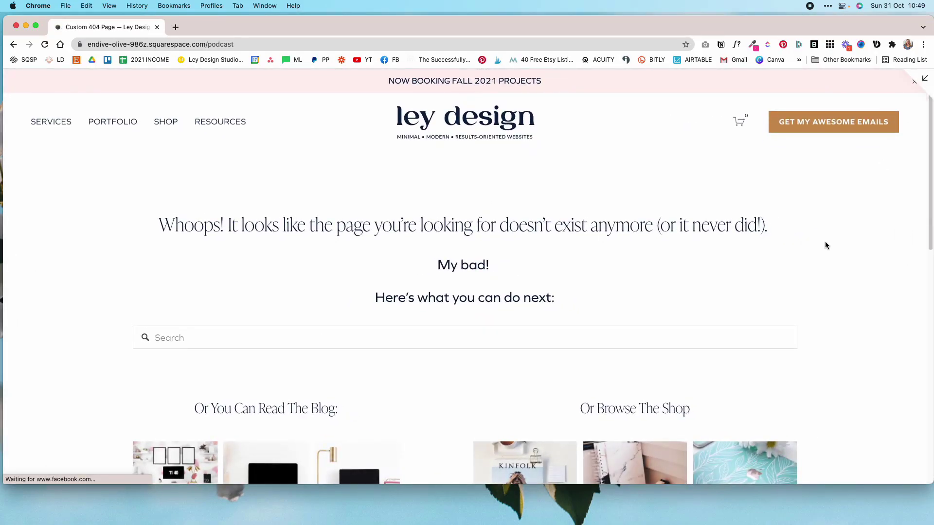
scroll(825, 241, "down", 3)
scroll(825, 246, "down", 1)
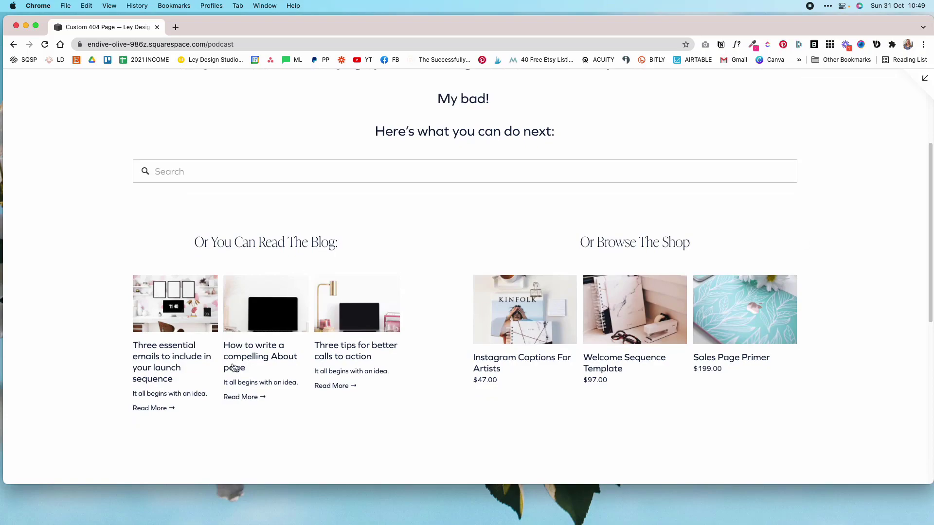
Test the search box and product Quick View on the 404 page, then switch to Mobile Preview
left_click(453, 169)
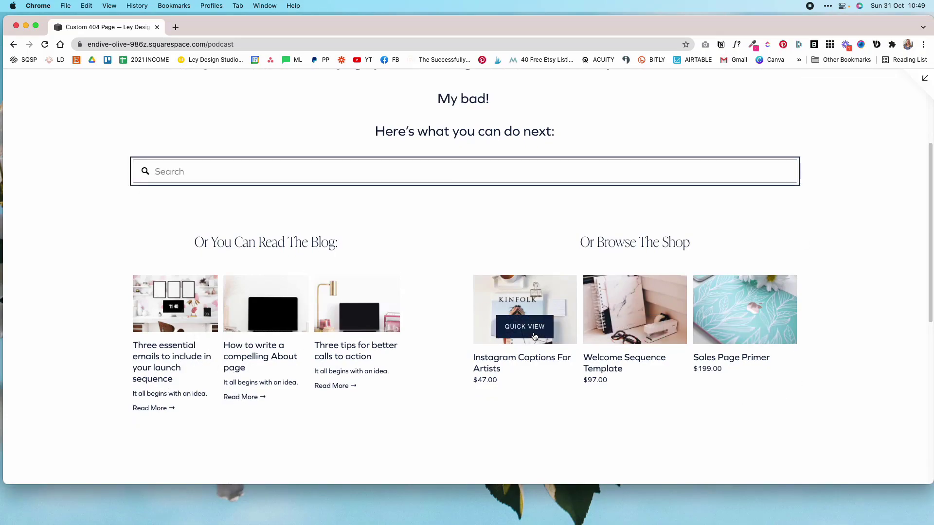
left_click(530, 326)
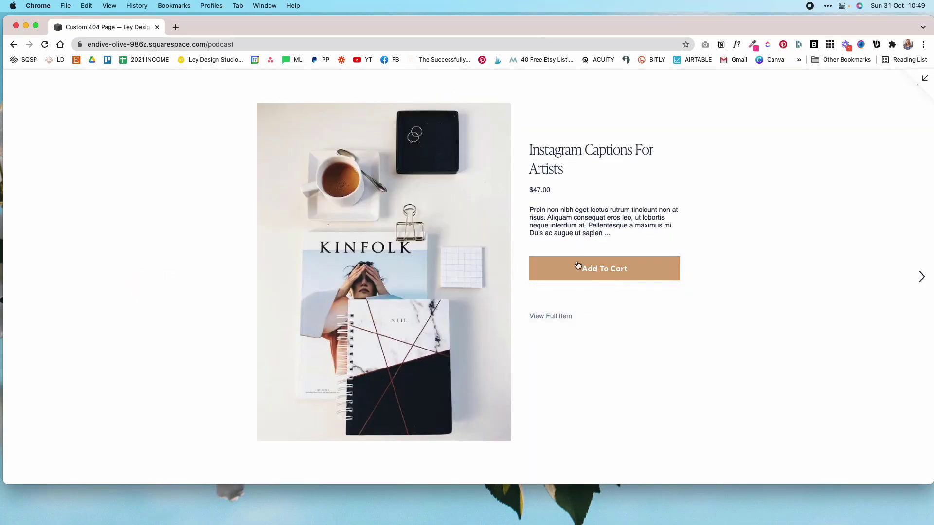
left_click(598, 271)
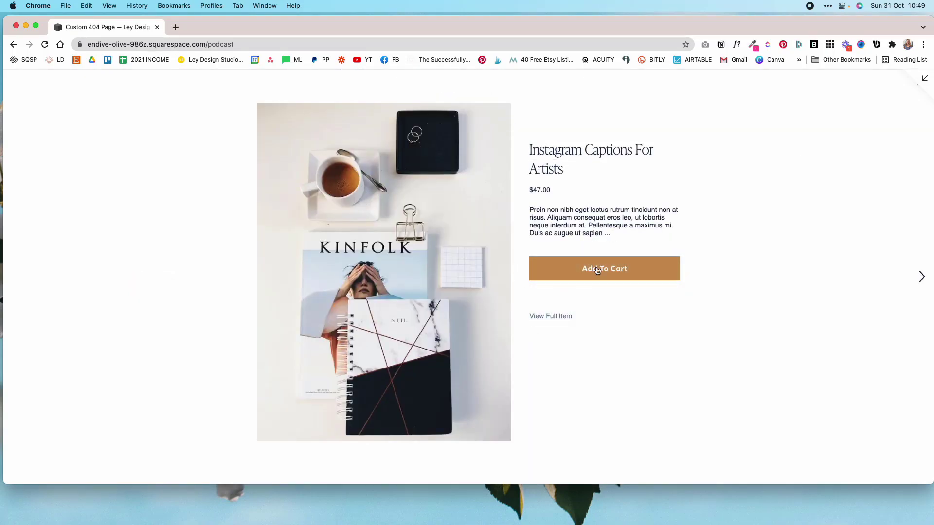
left_click(921, 276)
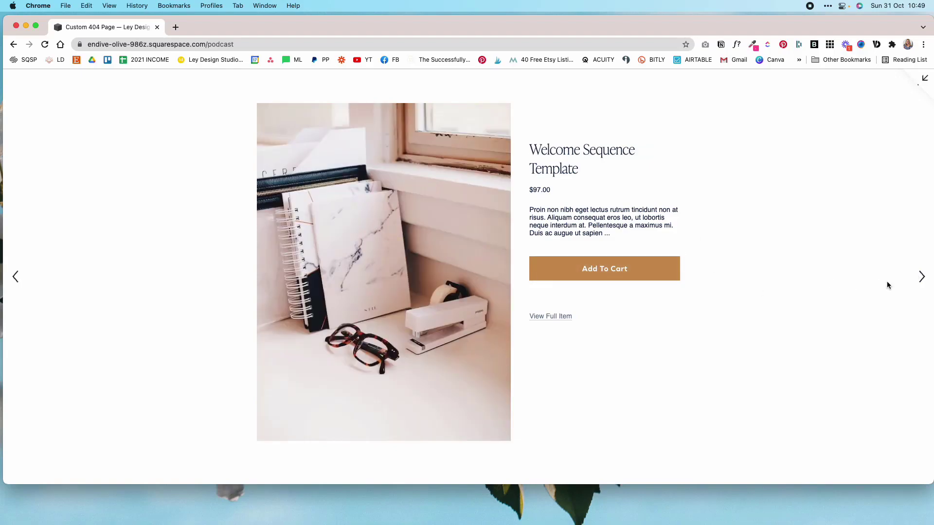
left_click(917, 92)
scroll(407, 315, "down", 2)
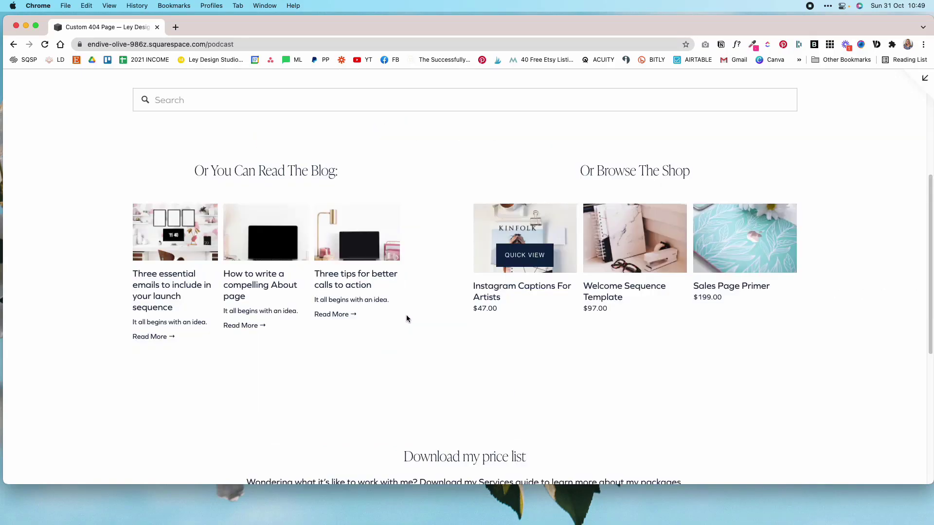
scroll(407, 314, "up", 5)
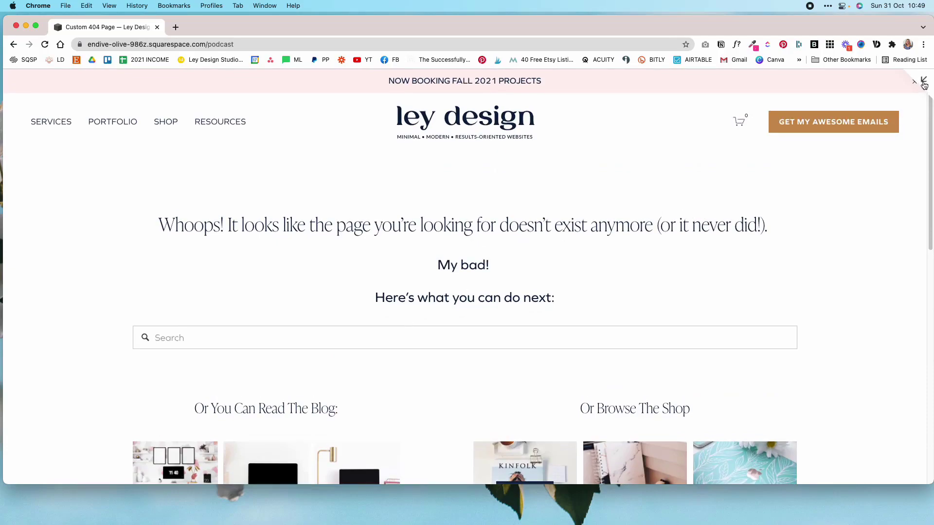
left_click(924, 84)
left_click(889, 90)
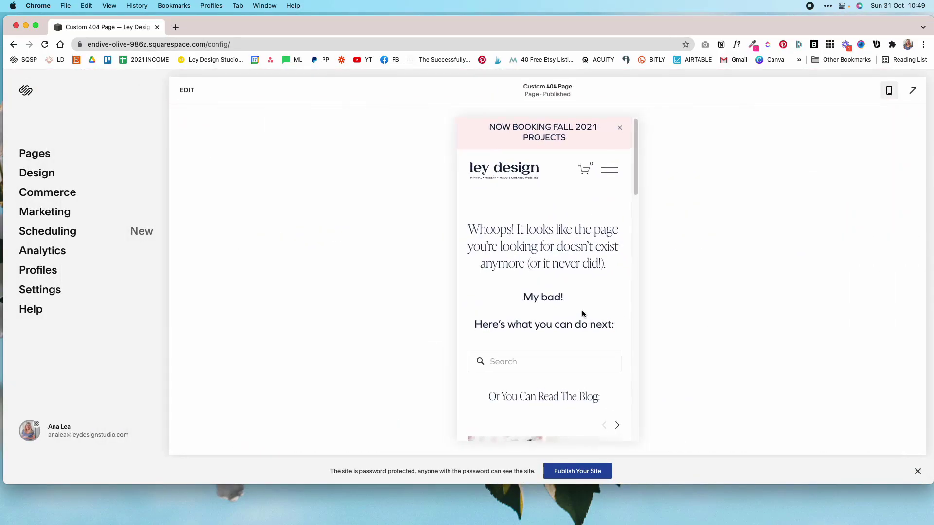
Scroll the phone-sized preview to check the stacked carousels, then return to desktop view
scroll(582, 314, "down", 5)
scroll(583, 310, "down", 4)
scroll(583, 310, "up", 4)
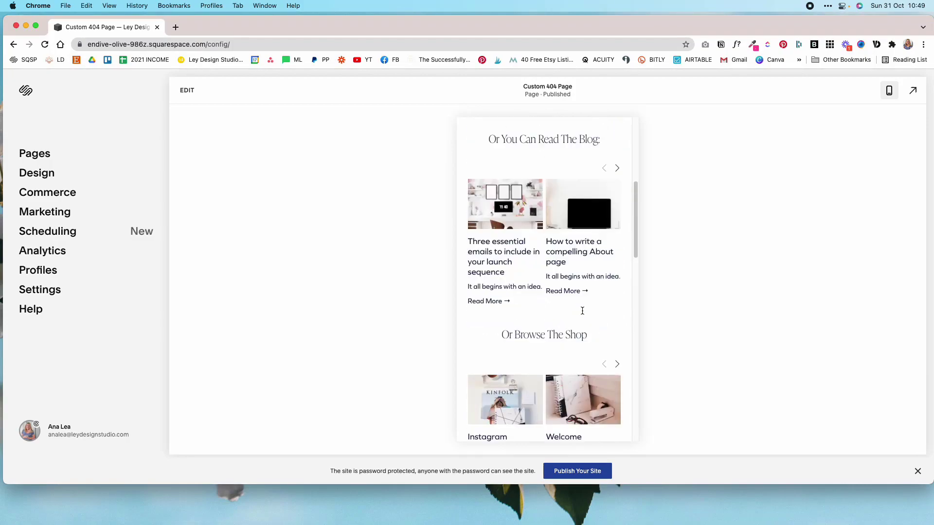
scroll(594, 346, "down", 3)
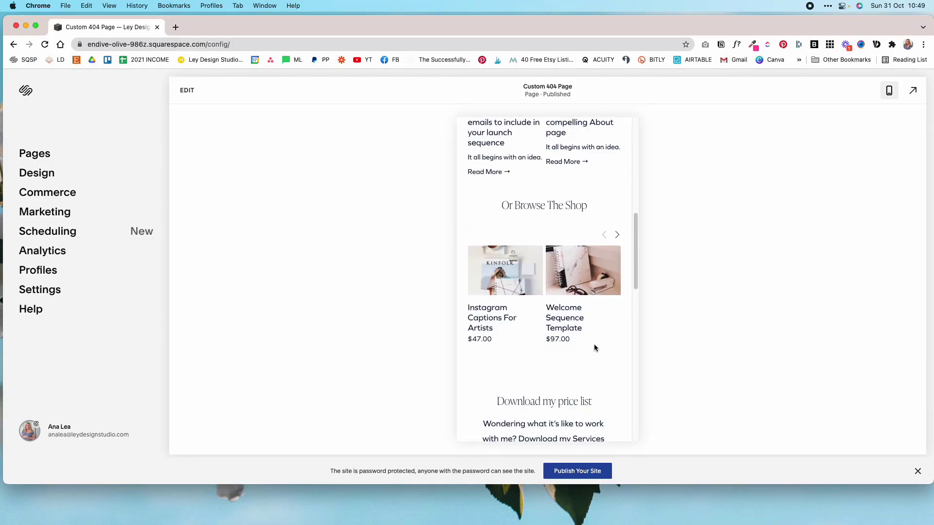
scroll(594, 343, "up", 8)
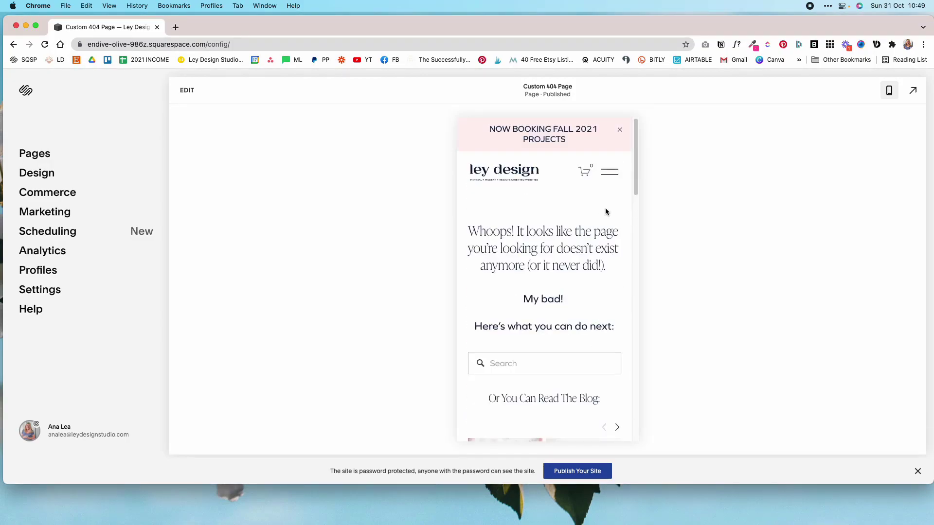
left_click(889, 90)
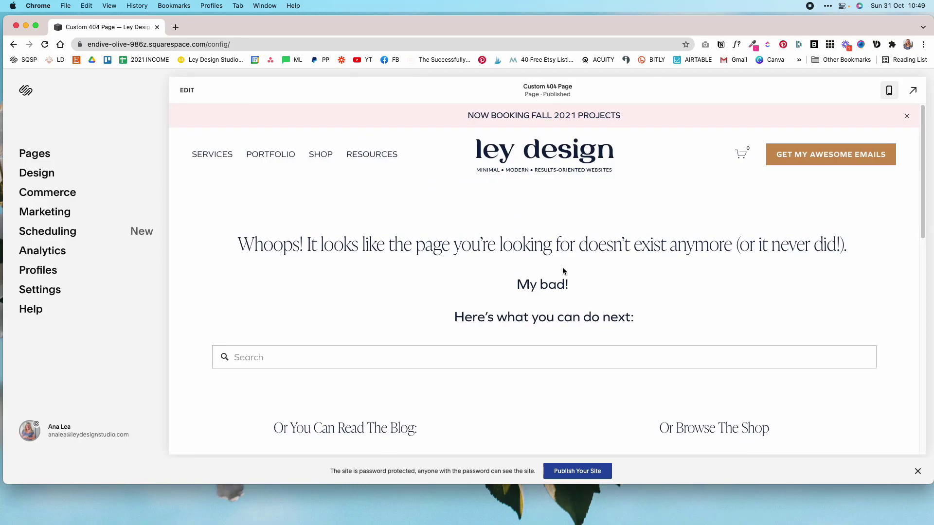